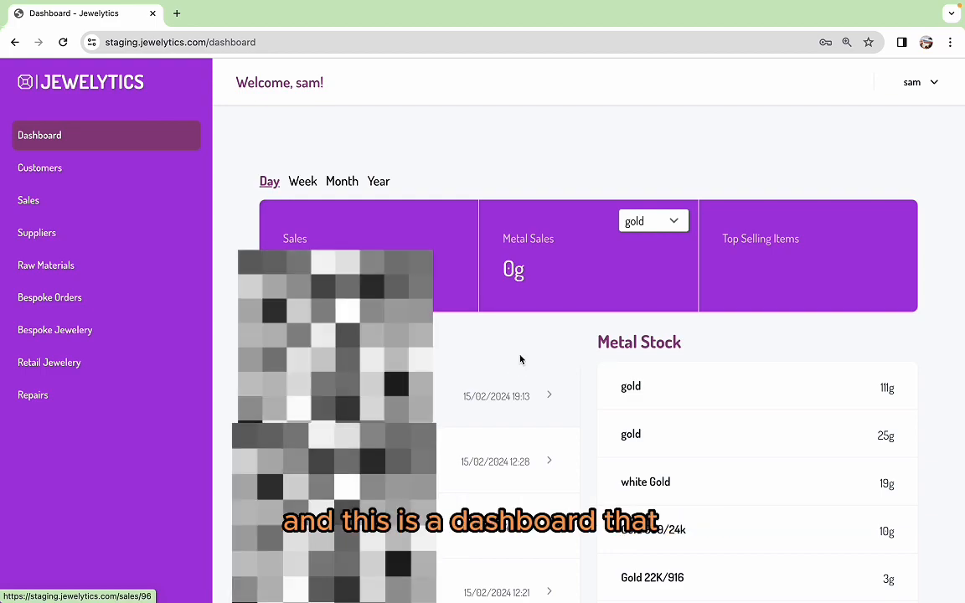
- Examine the dashboard's daily sales figures, recent sales and metal stock quantities
scroll(512, 344, "down", 2)
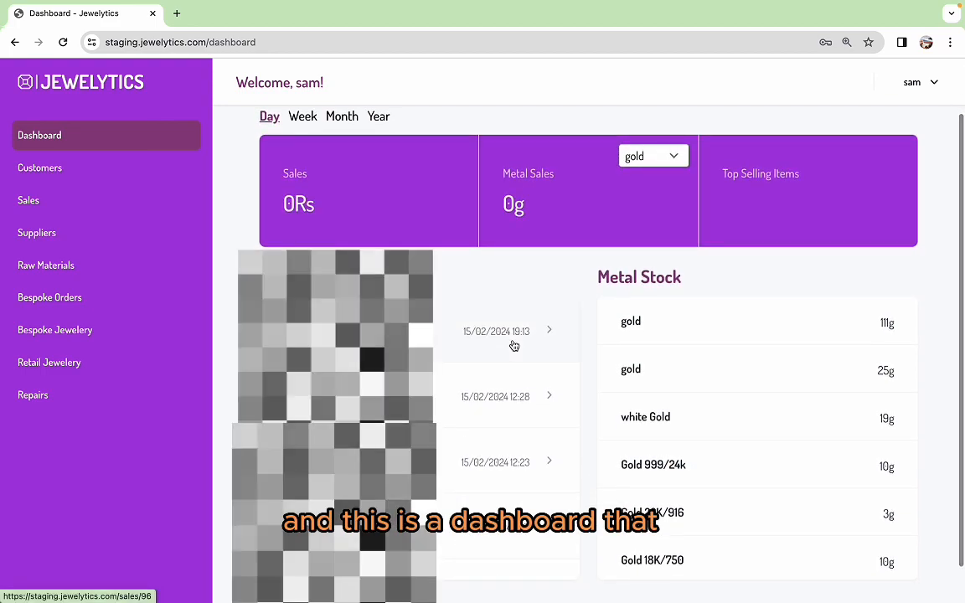
scroll(514, 345, "down", 1)
scroll(515, 346, "up", 1)
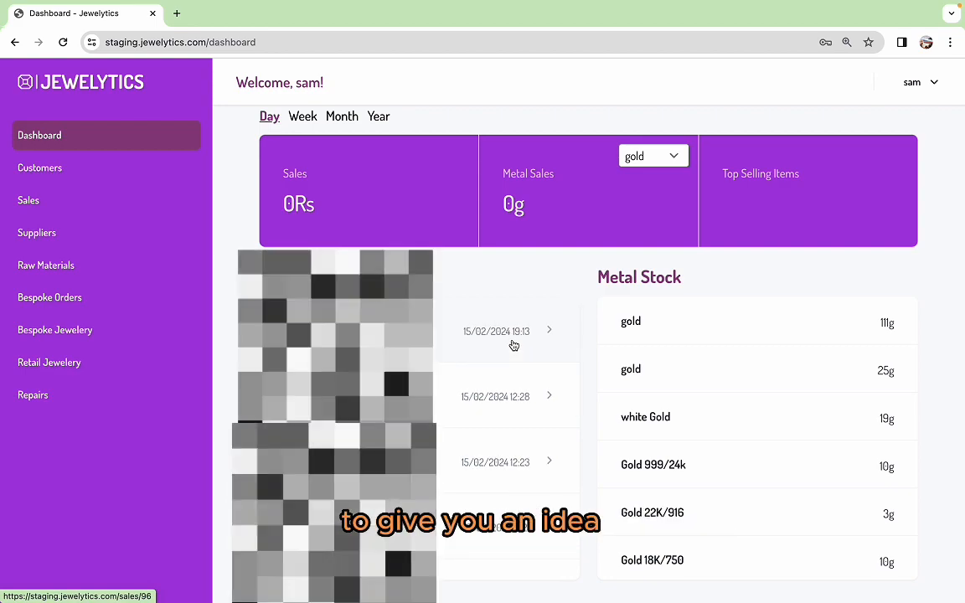
scroll(499, 281, "up", 1)
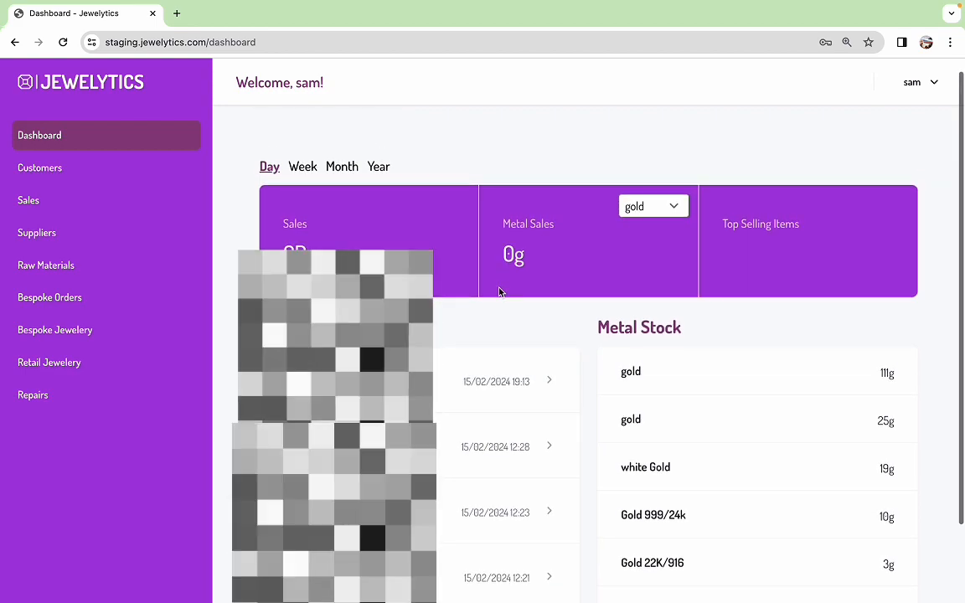
scroll(499, 291, "up", 1)
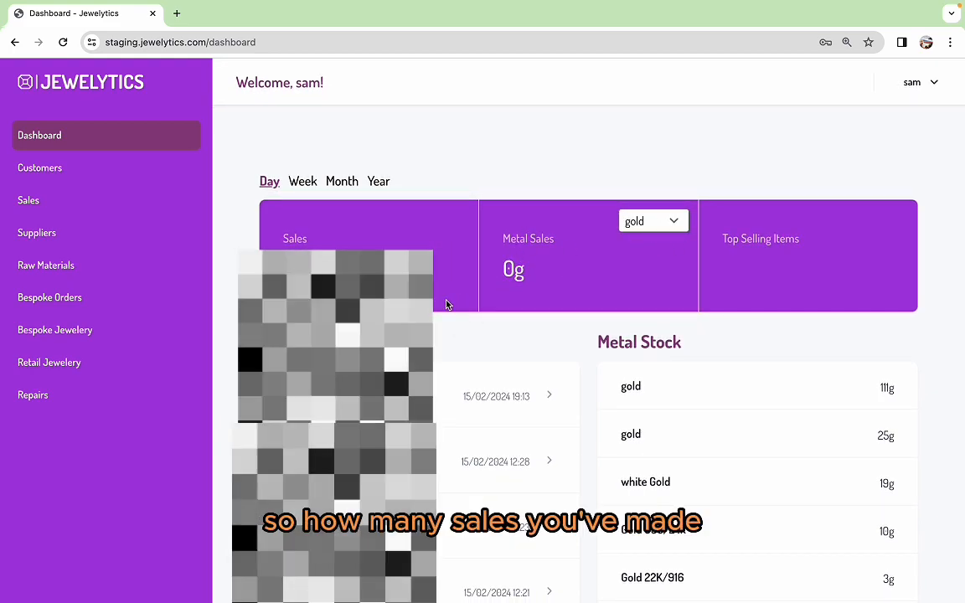
scroll(443, 327, "down", 1)
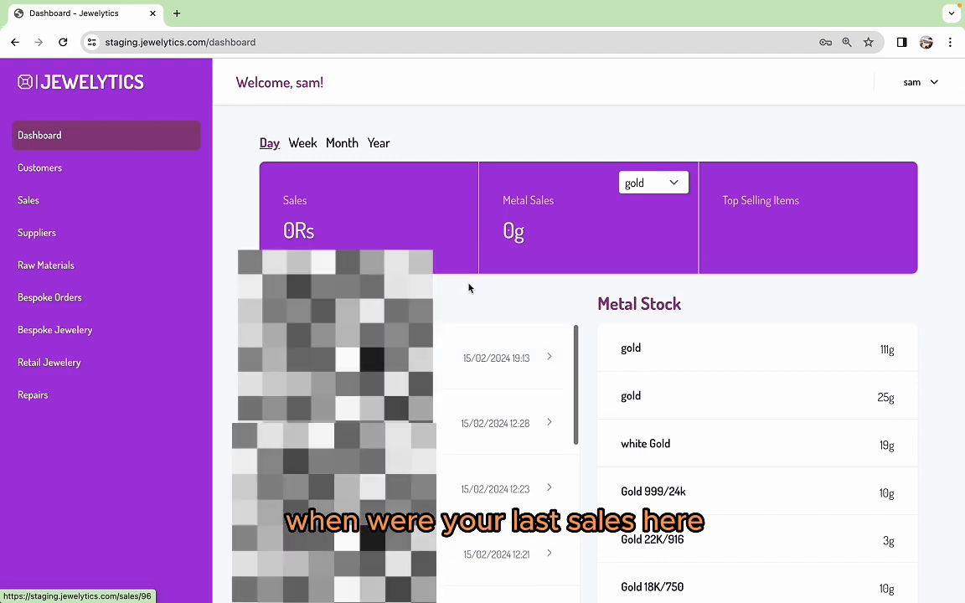
scroll(465, 294, "down", 2)
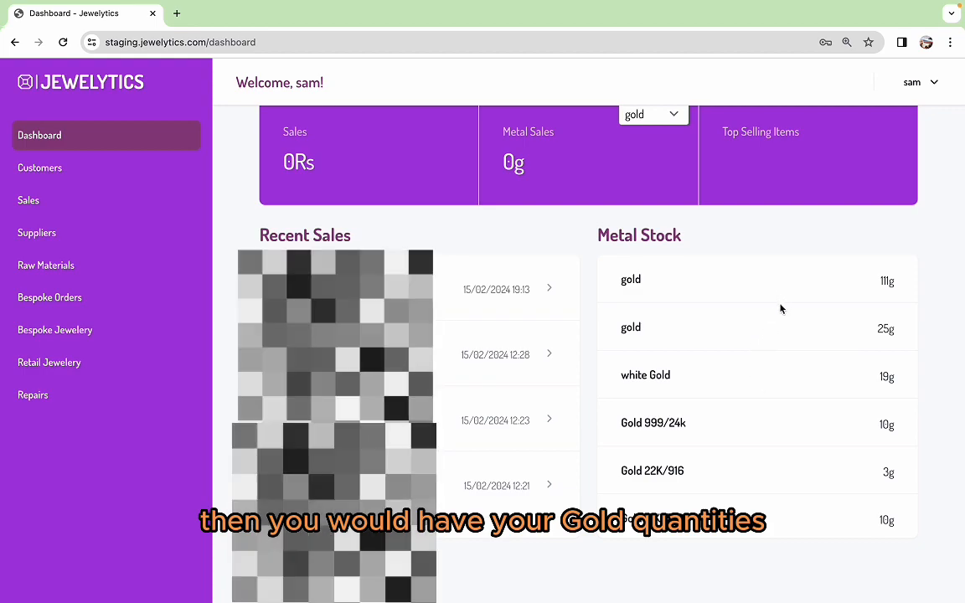
scroll(776, 408, "down", 5)
scroll(777, 421, "down", 5)
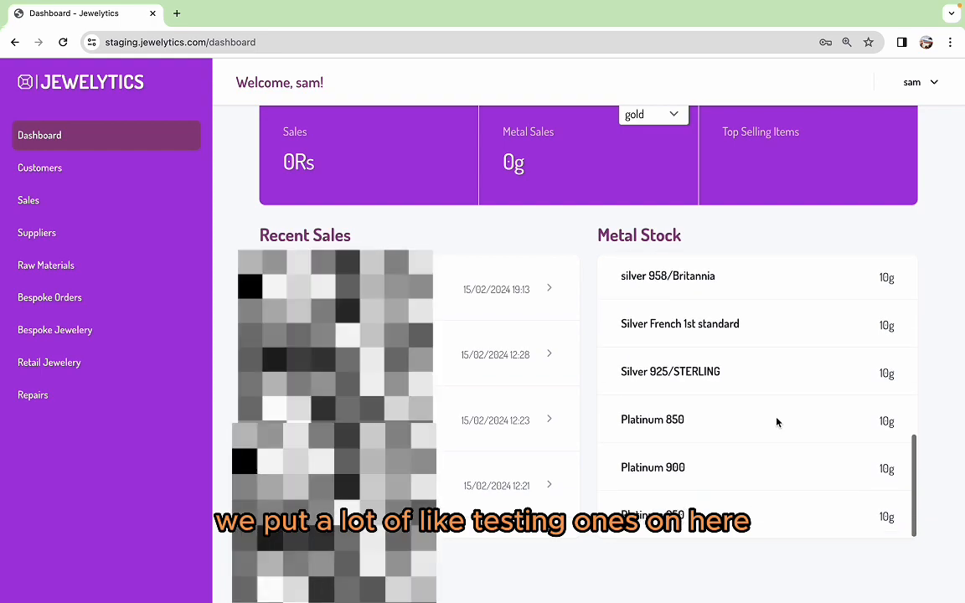
scroll(776, 422, "up", 3)
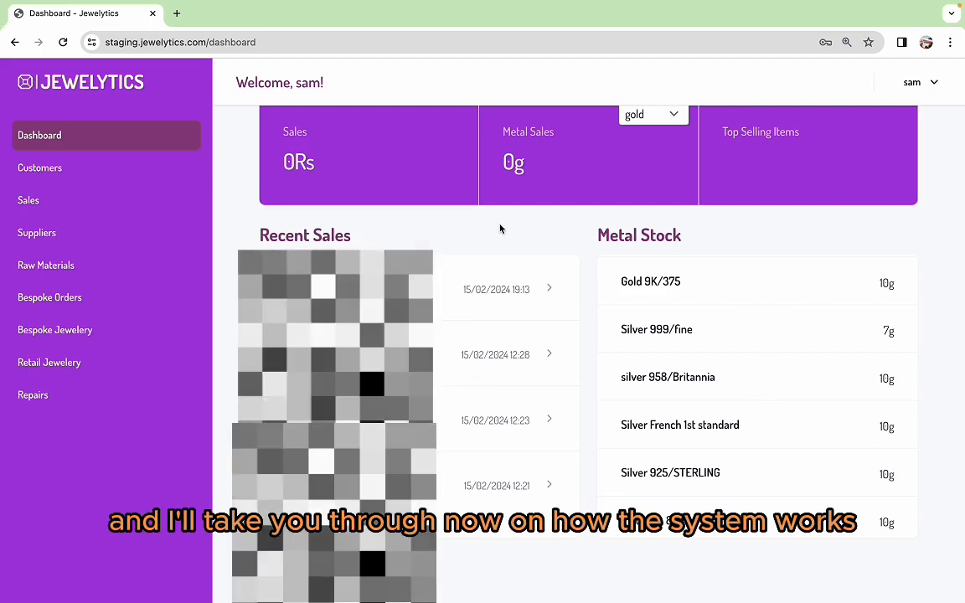
scroll(500, 228, "up", 3)
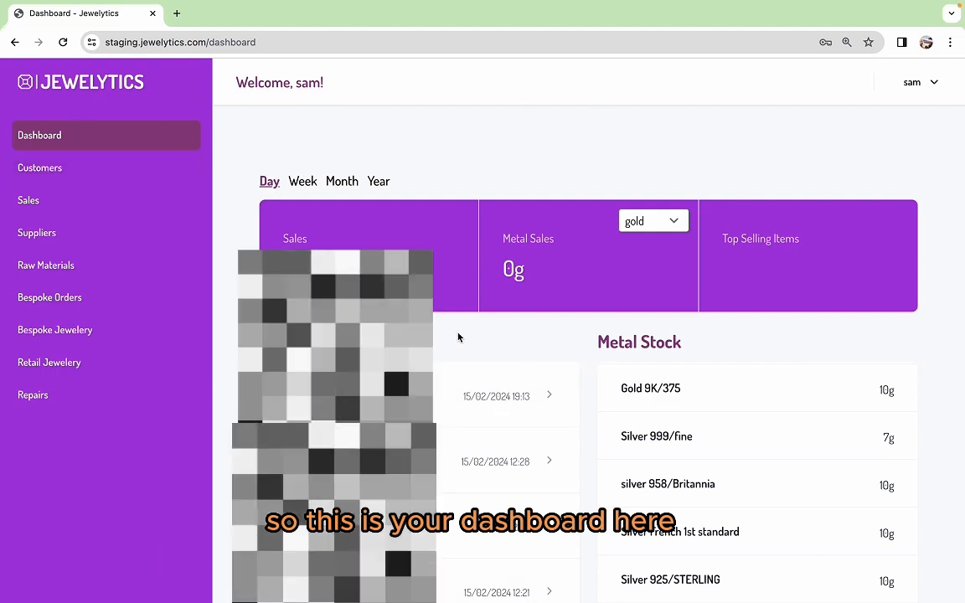
- Compare the dashboard's sales figures by week, month and year, including the metal choices, and return to the day view
left_click(305, 186)
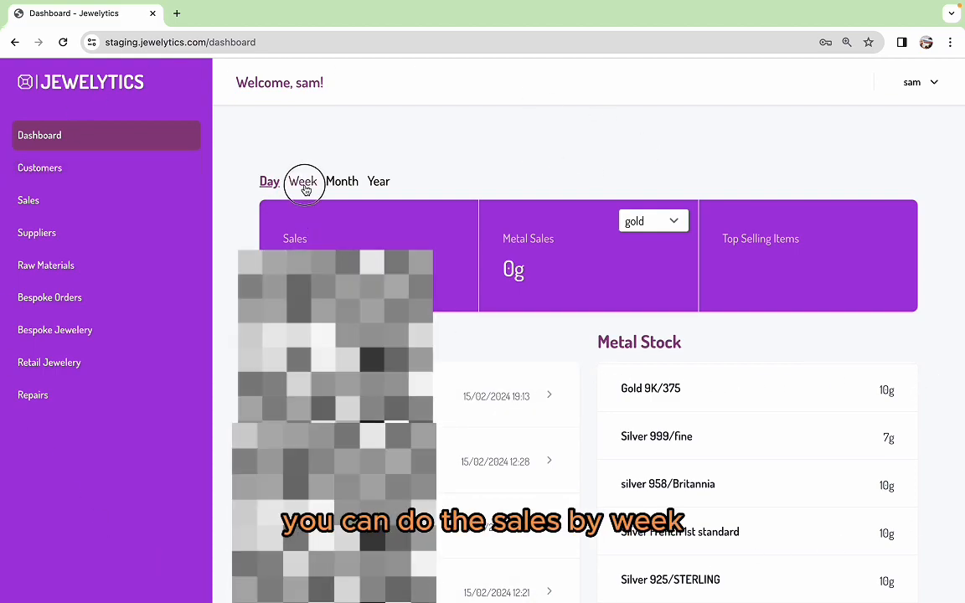
left_click(343, 184)
left_click(379, 182)
left_click(339, 183)
left_click(303, 182)
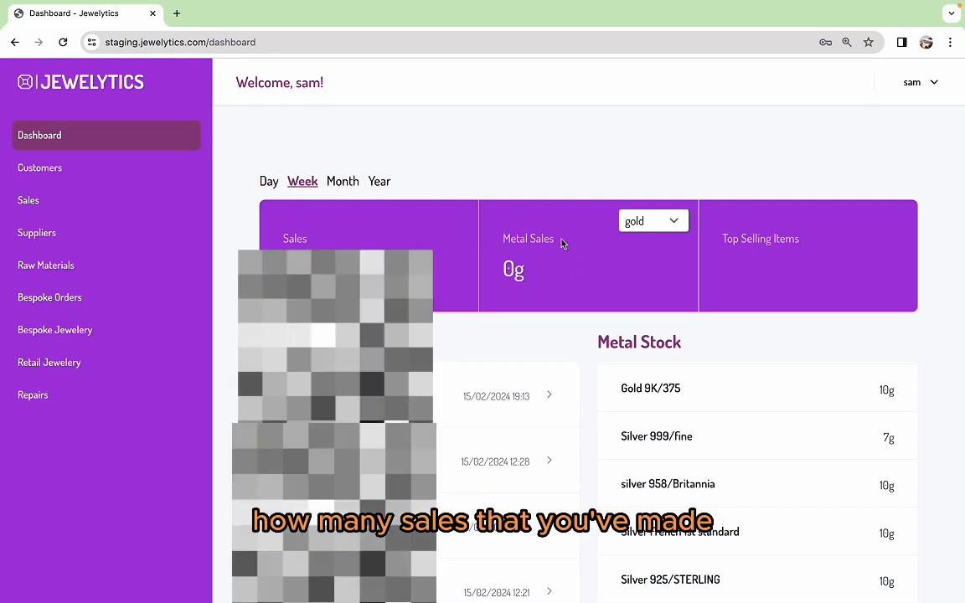
left_click(677, 222)
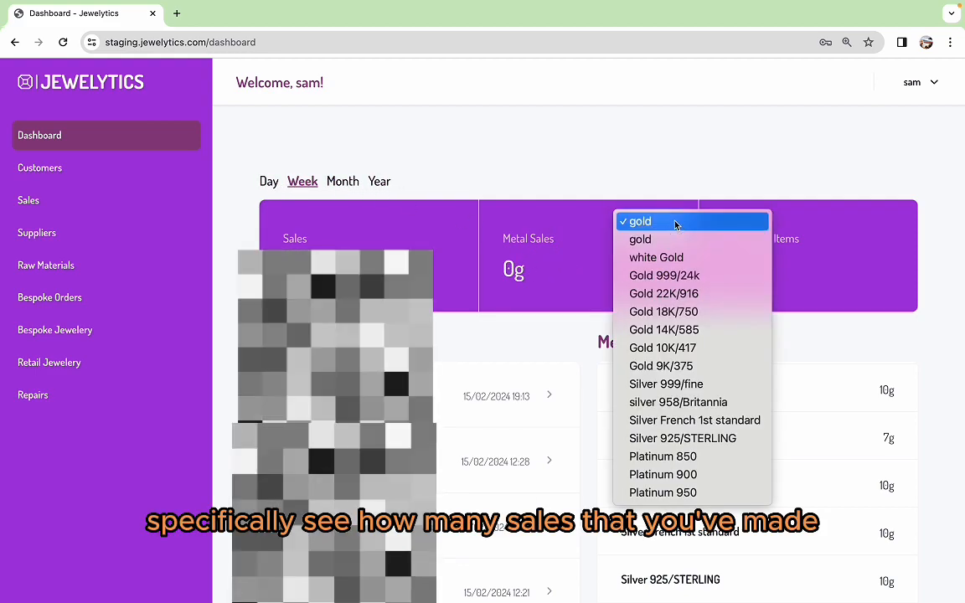
left_click(378, 181)
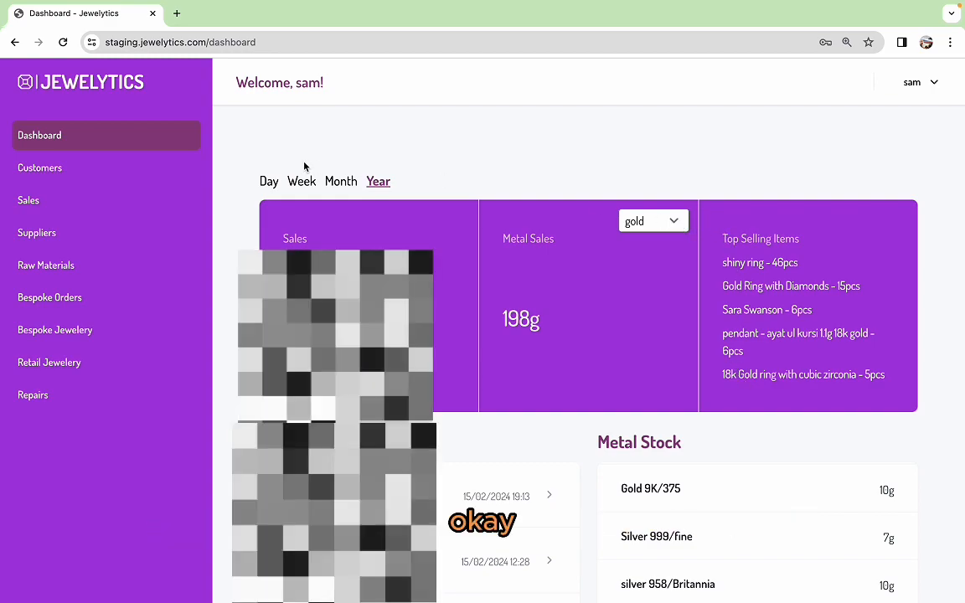
left_click(268, 181)
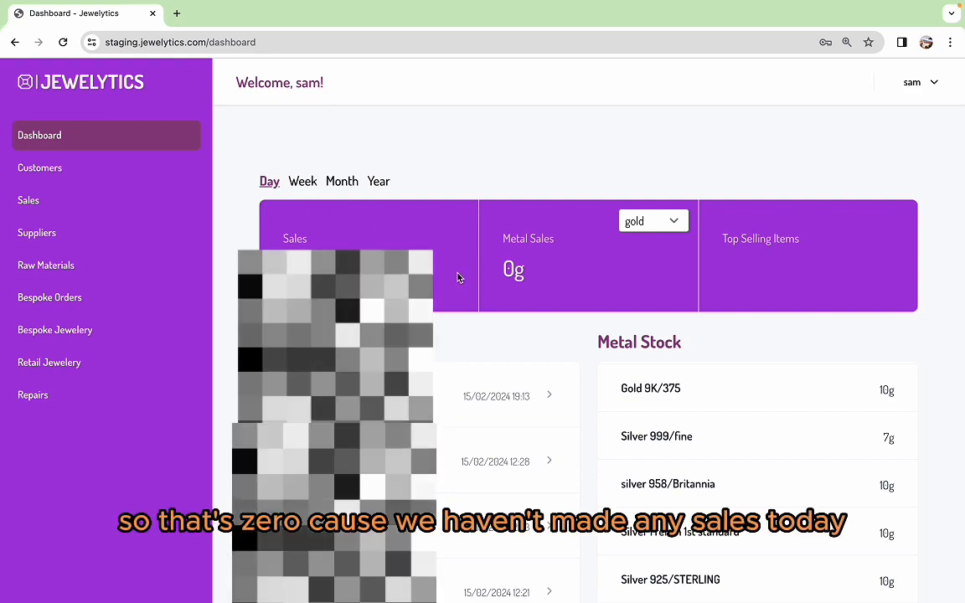
- Look through the recent sales and the full metal stock list on the dashboard
scroll(459, 277, "down", 3)
scroll(494, 393, "down", 2)
scroll(503, 377, "up", 3)
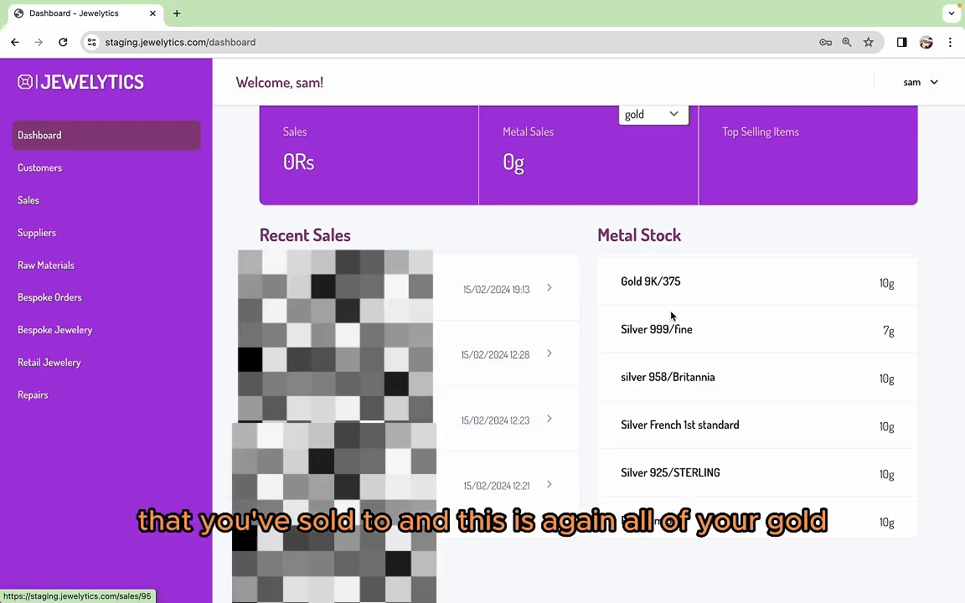
scroll(704, 402, "down", 2)
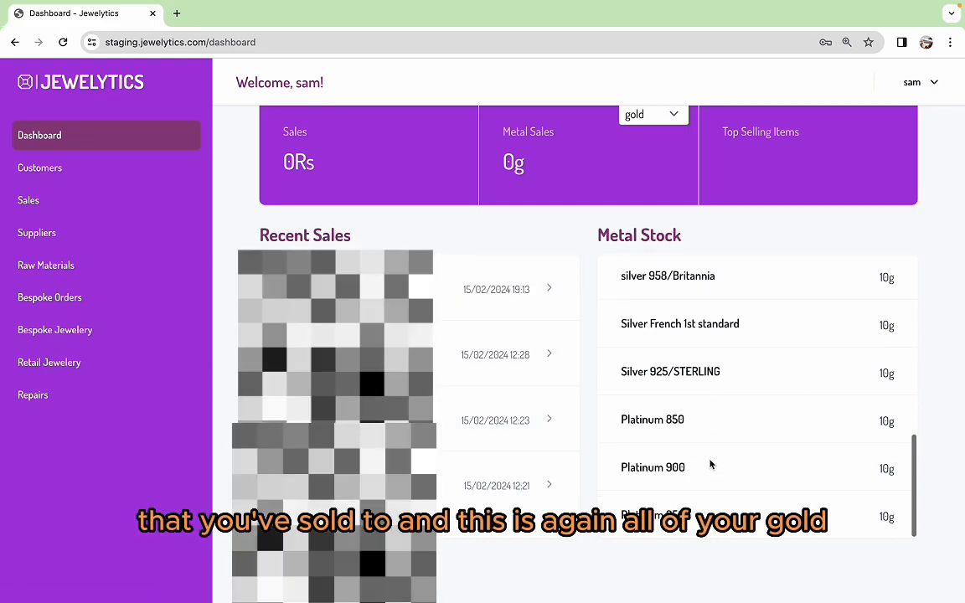
scroll(711, 448, "up", 5)
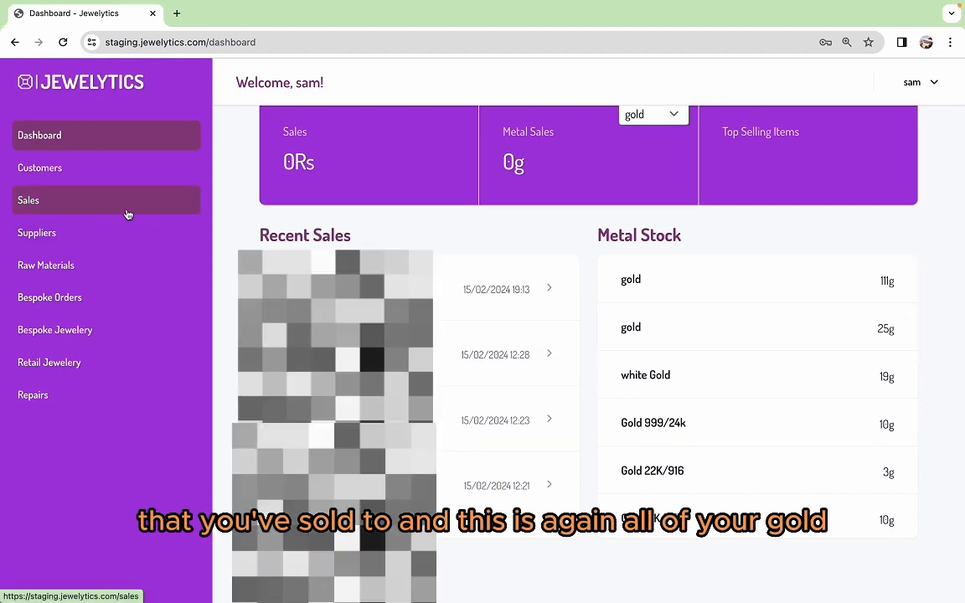
- Start a new customer record from the customer list and review the fields it requires
left_click(62, 174)
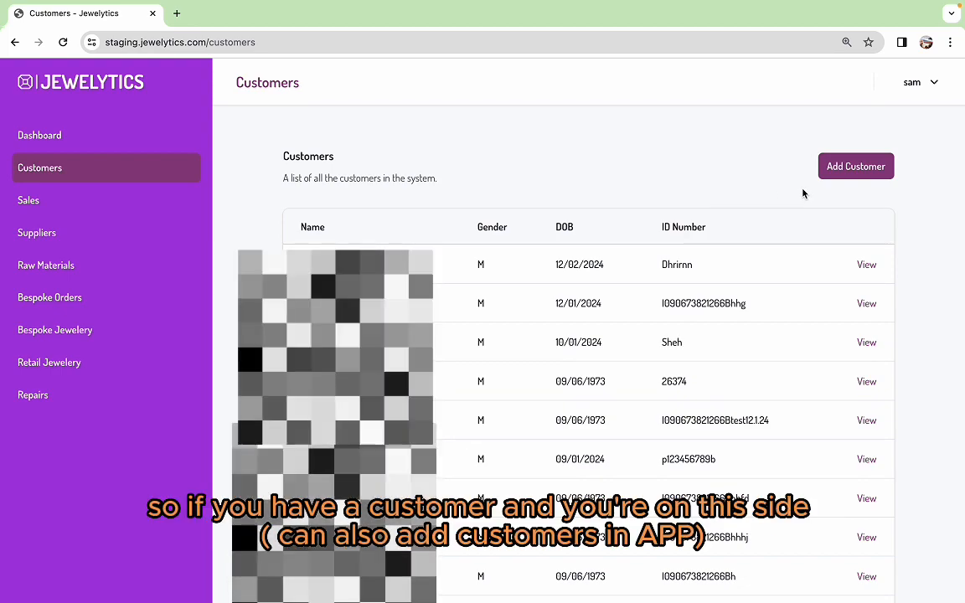
left_click(885, 172)
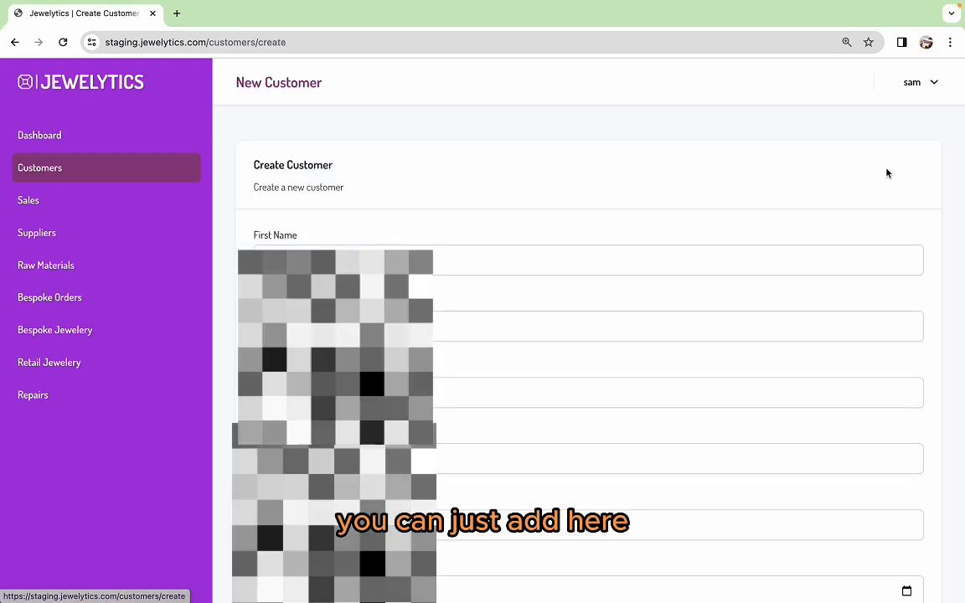
scroll(306, 328, "down", 2)
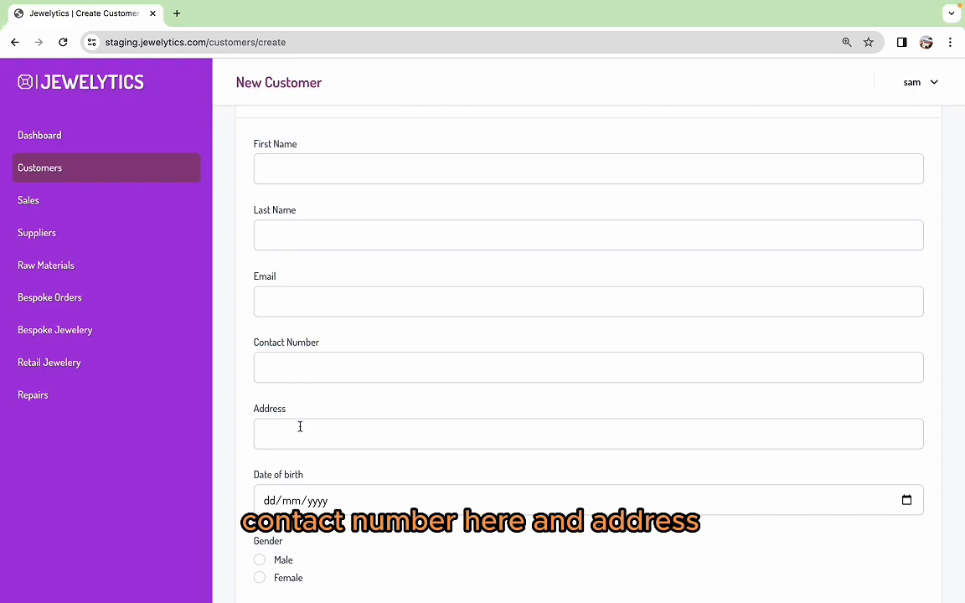
scroll(301, 427, "down", 1)
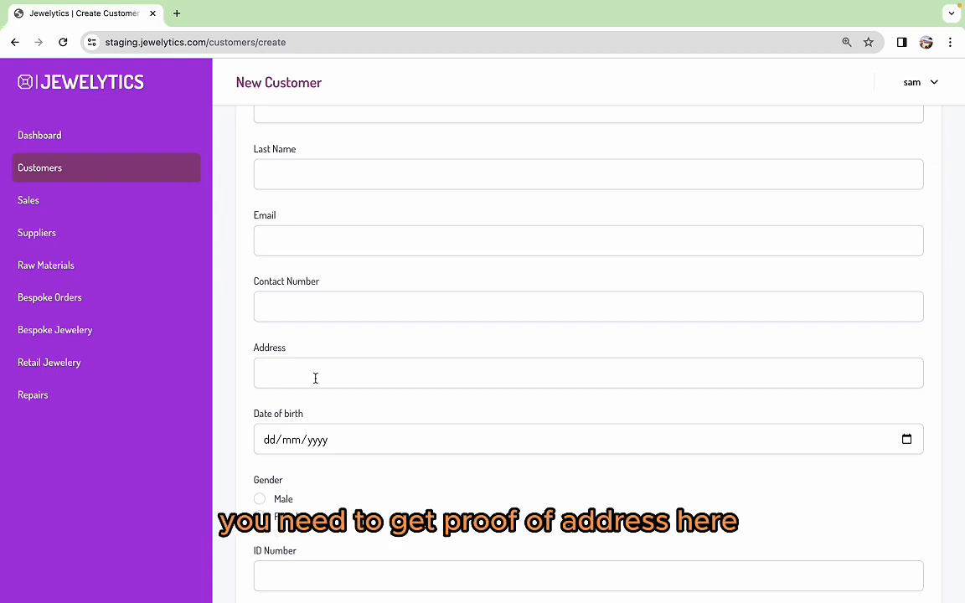
scroll(317, 378, "down", 1)
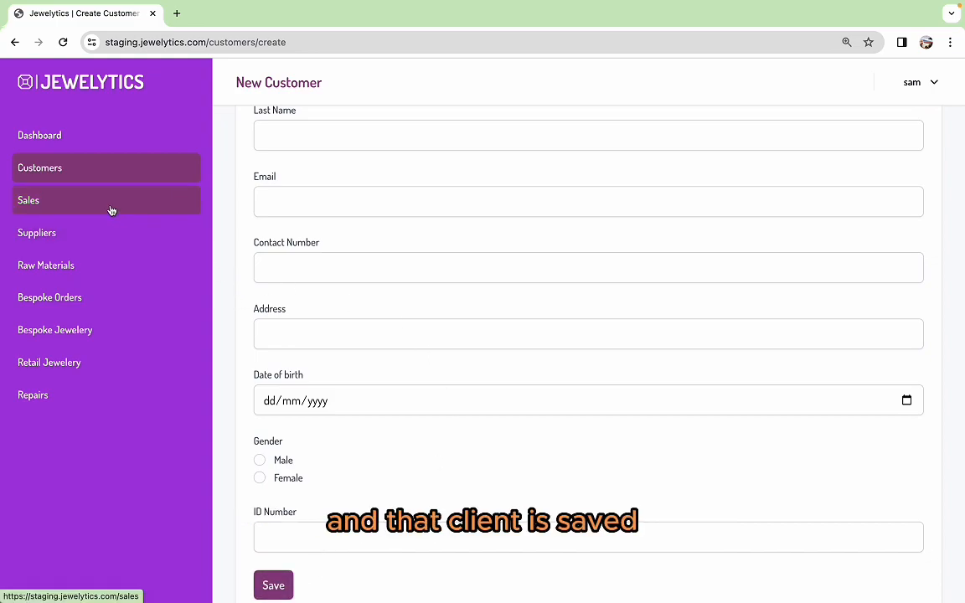
- Fill in the new customer's first name, last name, email, contact number and address
scroll(300, 253, "up", 3)
scroll(300, 253, "up", 1)
left_click(276, 260)
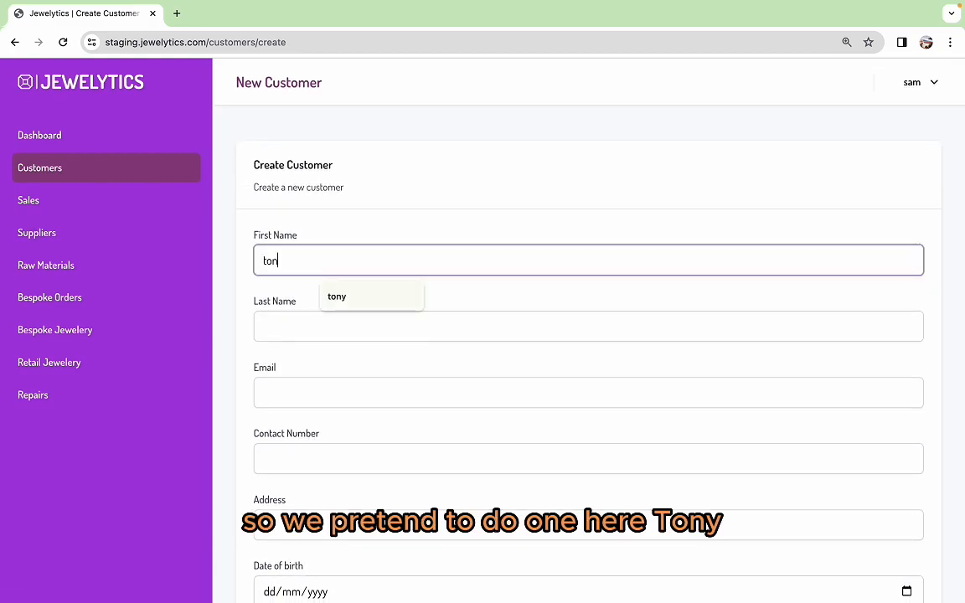
left_click(280, 334)
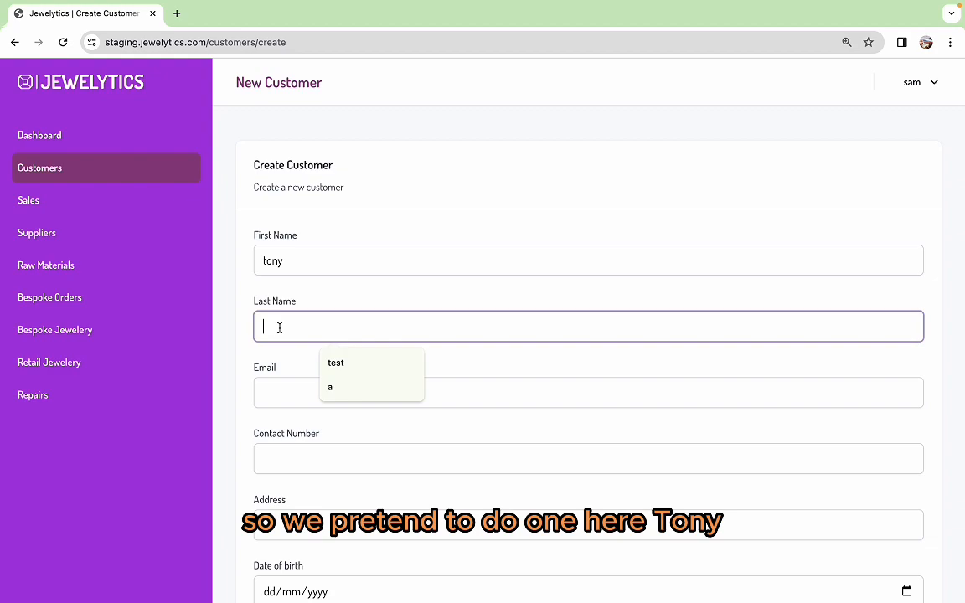
type("test")
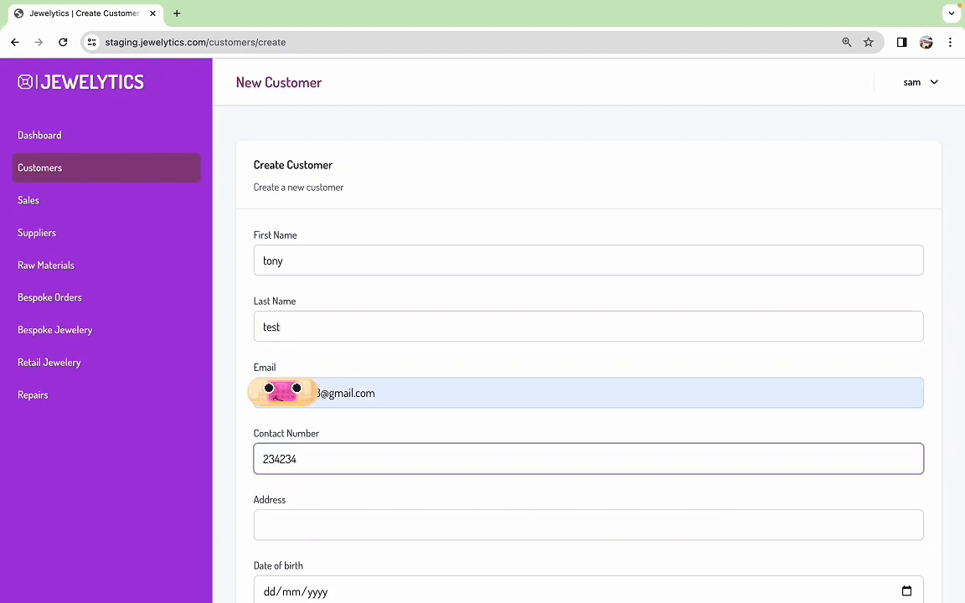
type("342343423")
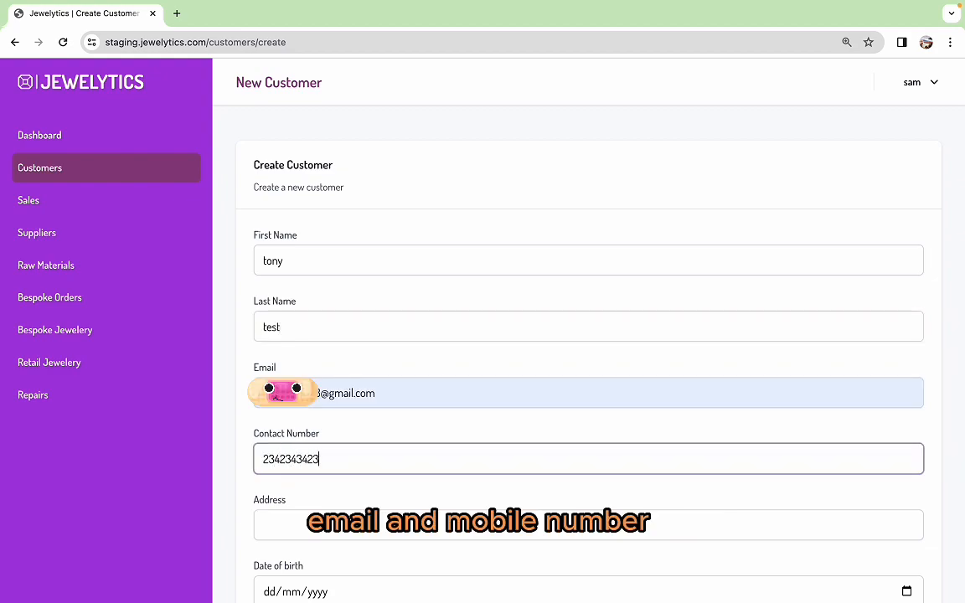
key("Tab")
type("te")
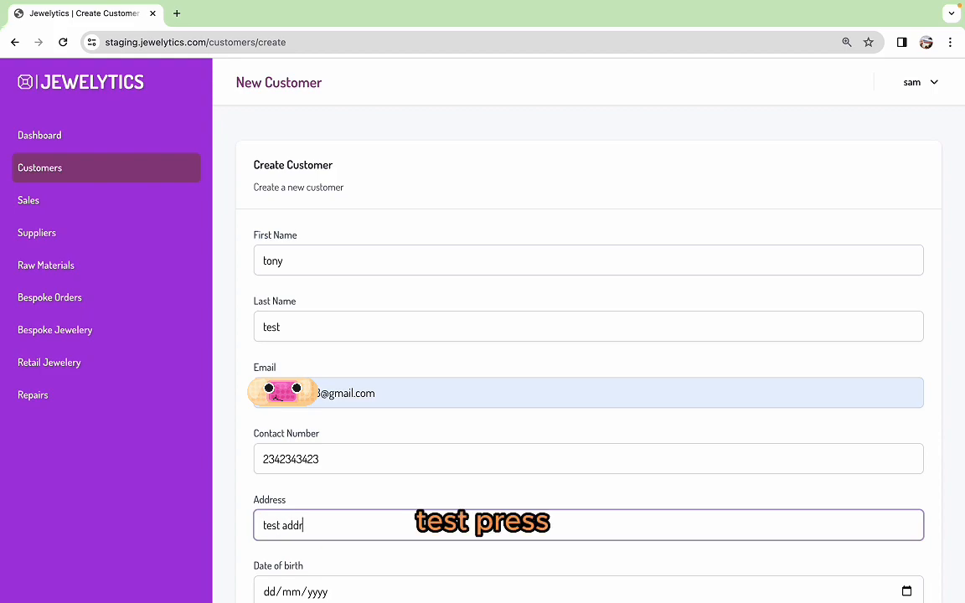
- Enter the customer's date of birth, set the gender to Male, fill in the ID number and save the record
scroll(309, 453, "down", 3)
left_click(309, 453)
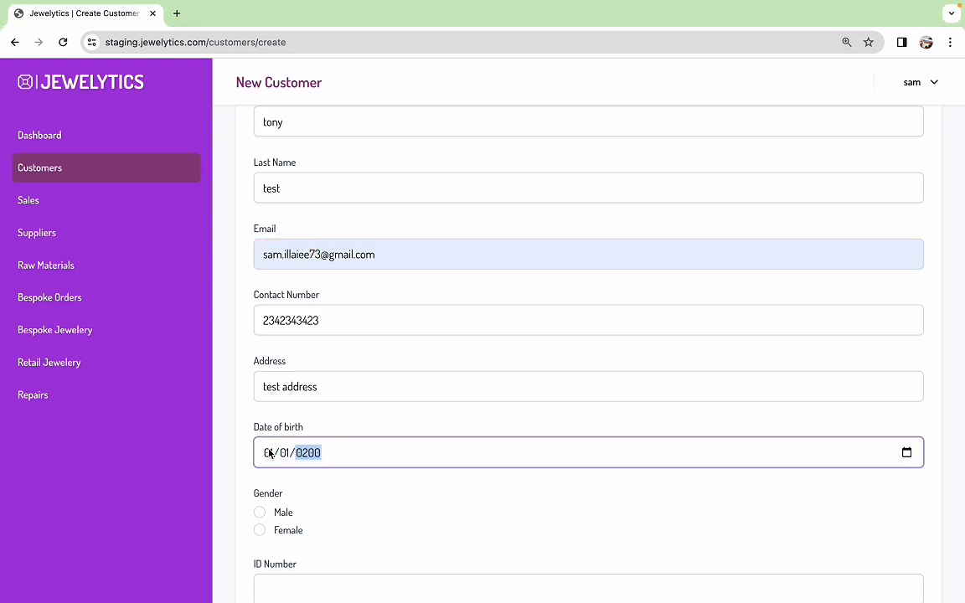
left_click(260, 513)
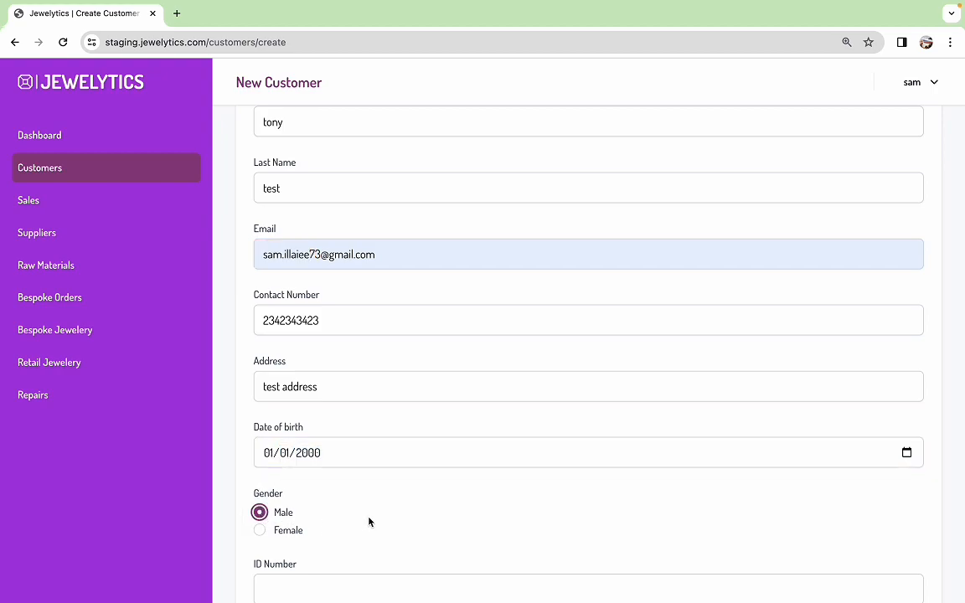
scroll(328, 520, "down", 2)
left_click(280, 501)
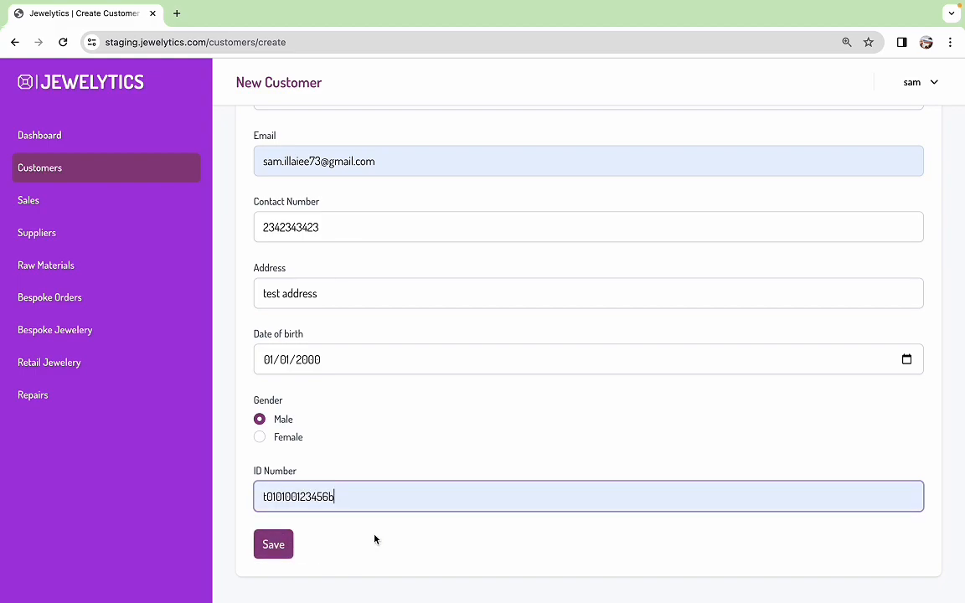
left_click(273, 544)
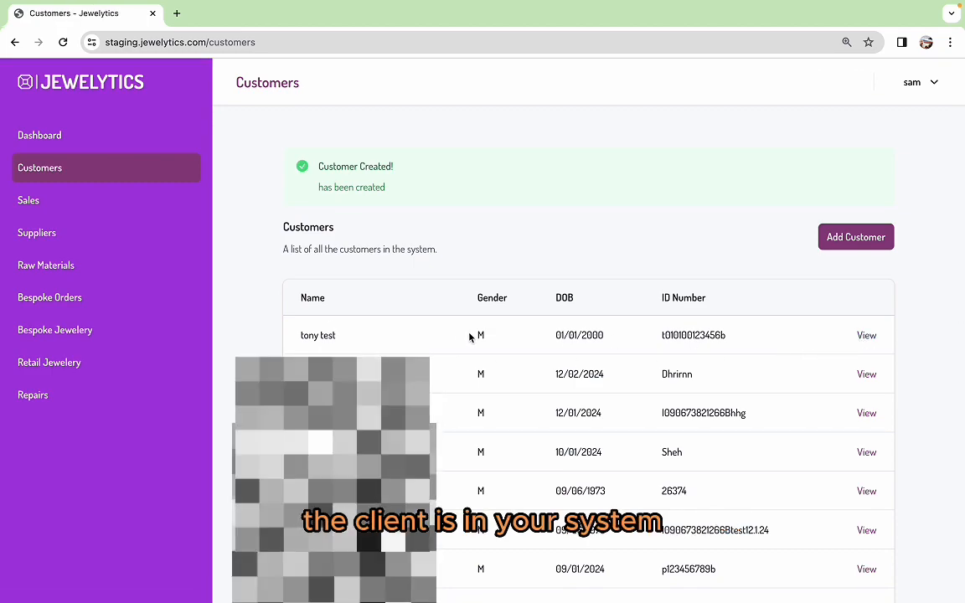
- View the newly added customer's editable details and return to the customer list
left_click(868, 338)
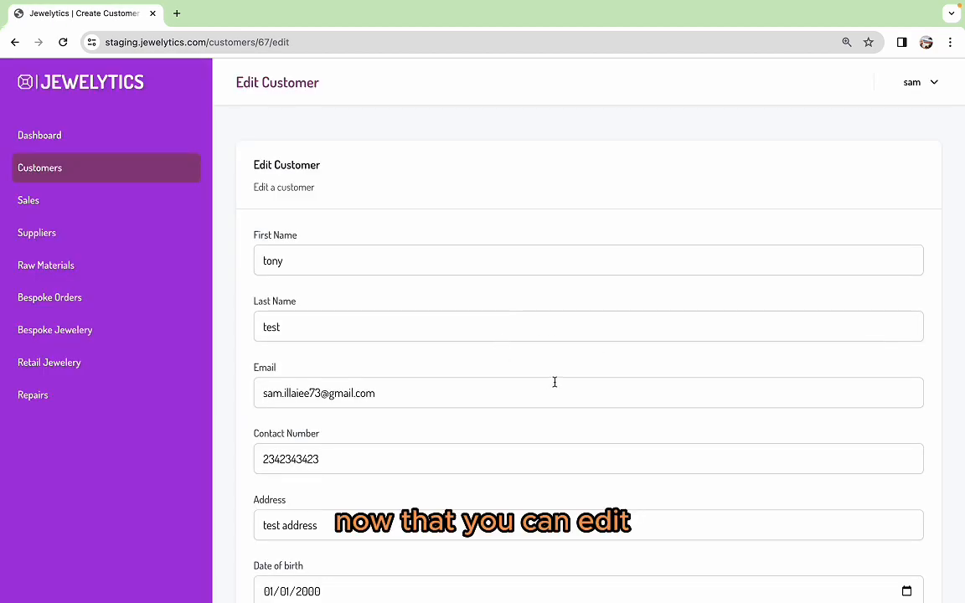
scroll(555, 382, "down", 5)
scroll(553, 385, "up", 5)
left_click(49, 170)
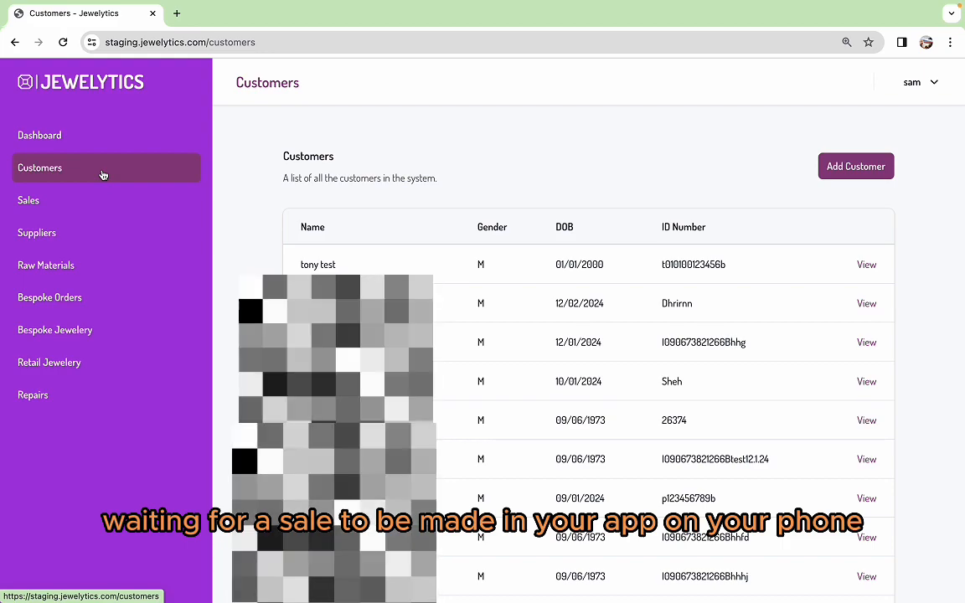
- Open the list of all sales and look through the orders, total prices and sale dates
left_click(36, 202)
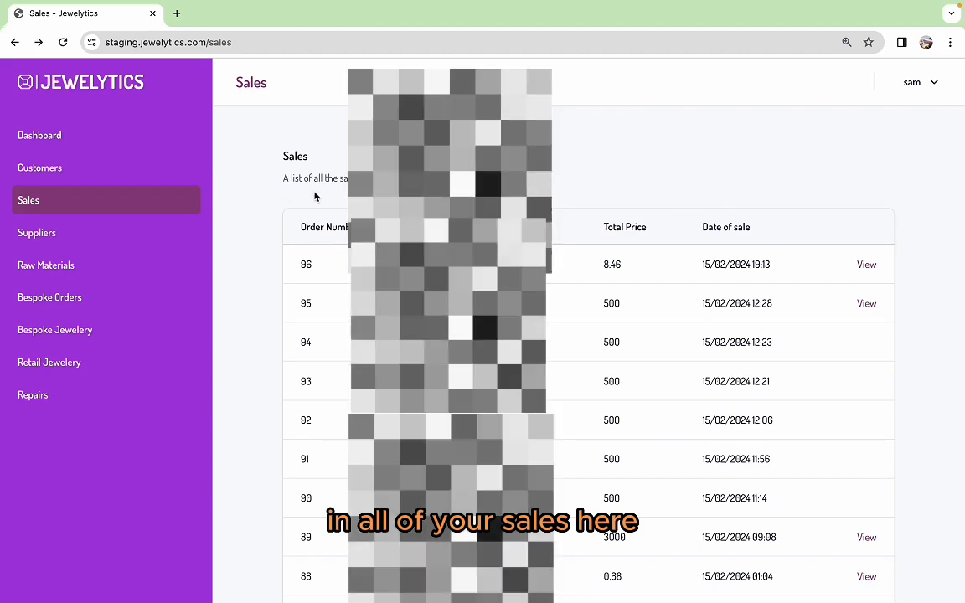
scroll(339, 325, "down", 5)
scroll(338, 325, "up", 5)
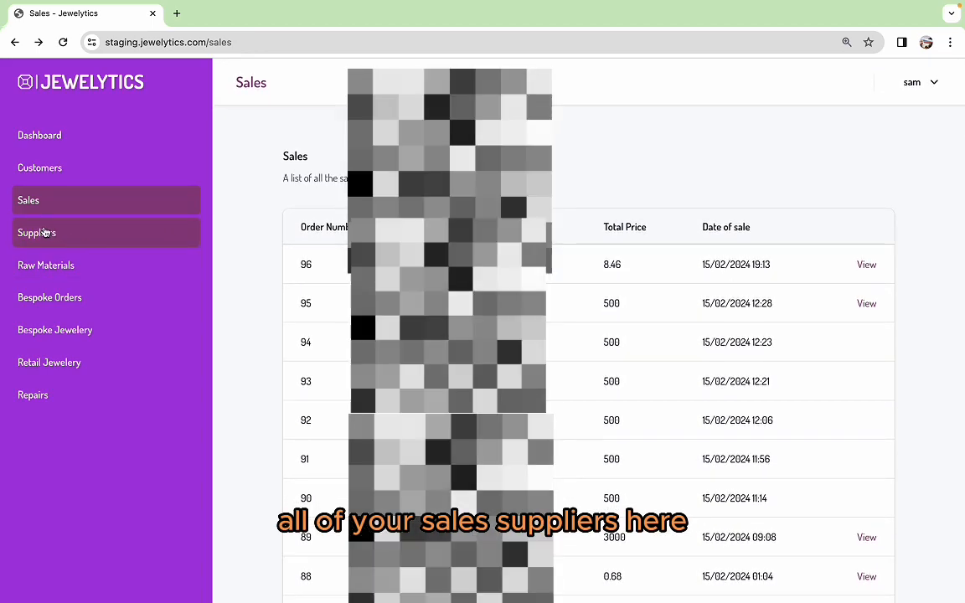
- Open the supplier list, view the existing supplier's editable details and return to the list
left_click(45, 232)
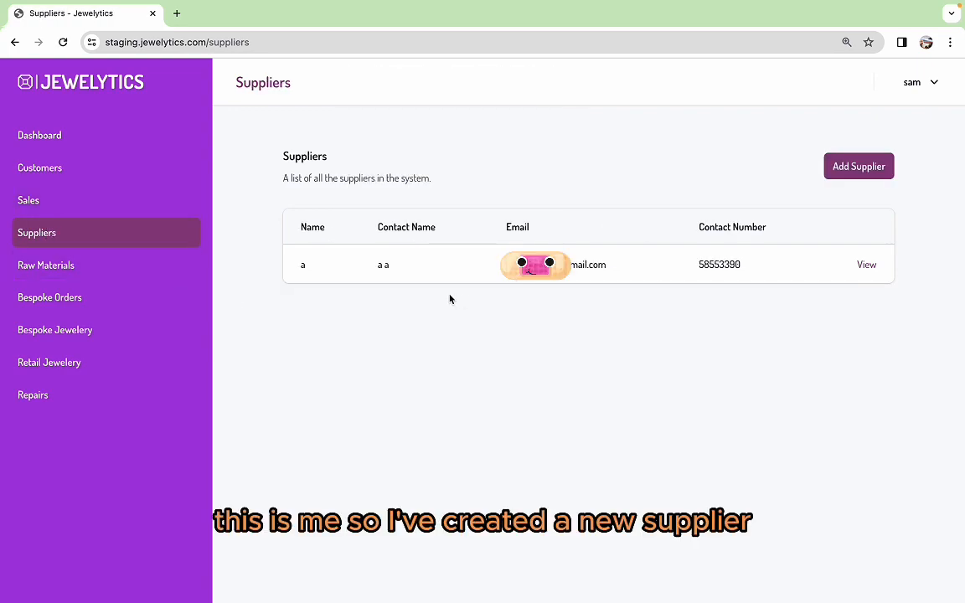
left_click(870, 268)
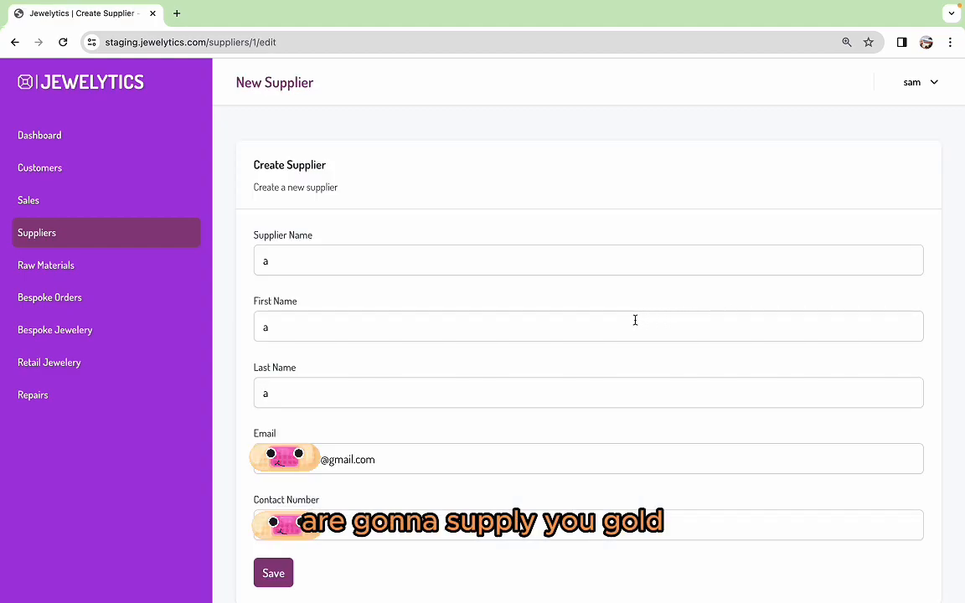
left_click(37, 239)
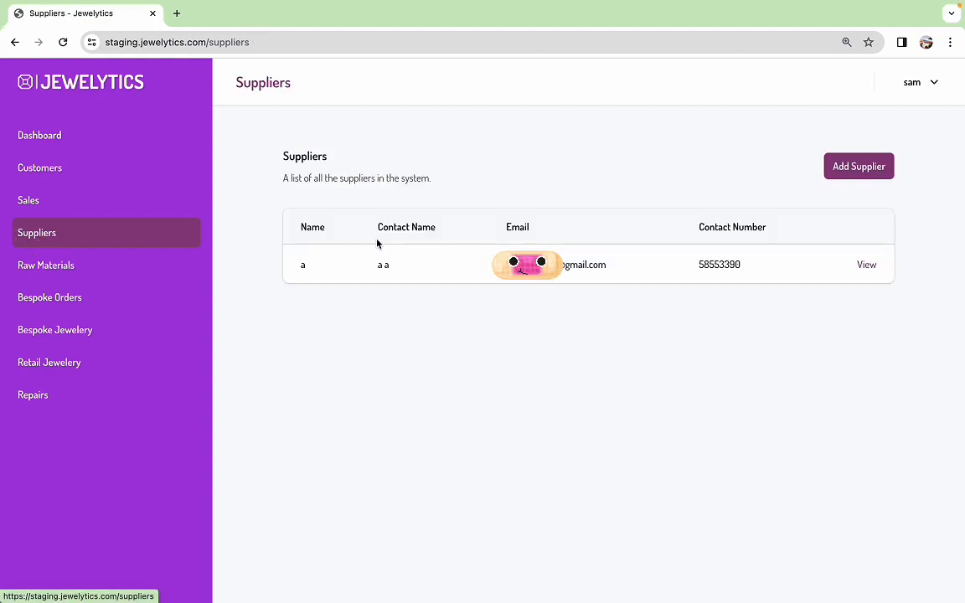
- Start a new supplier record and enter "test supplier" as the supplier name
left_click(851, 168)
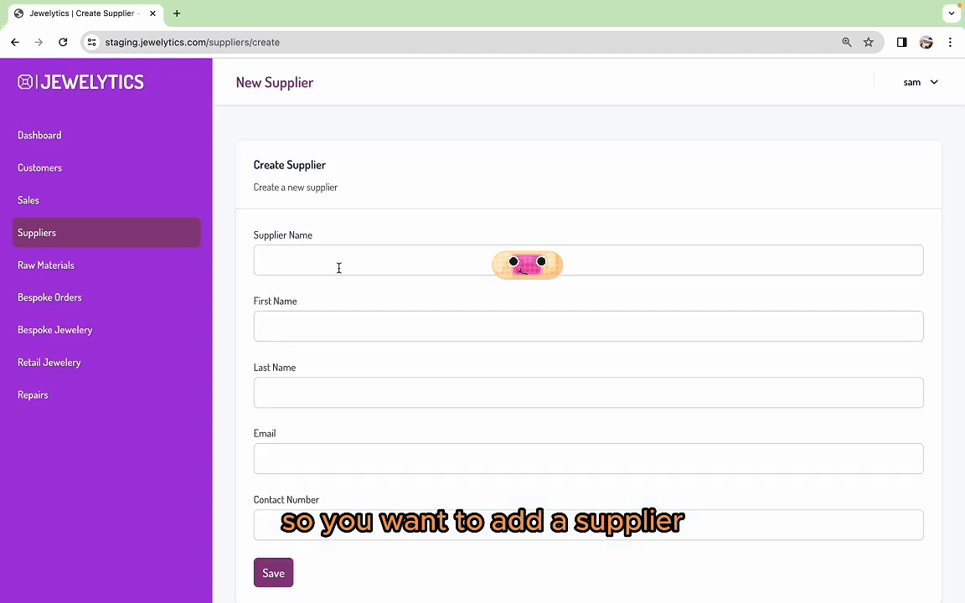
left_click(292, 265)
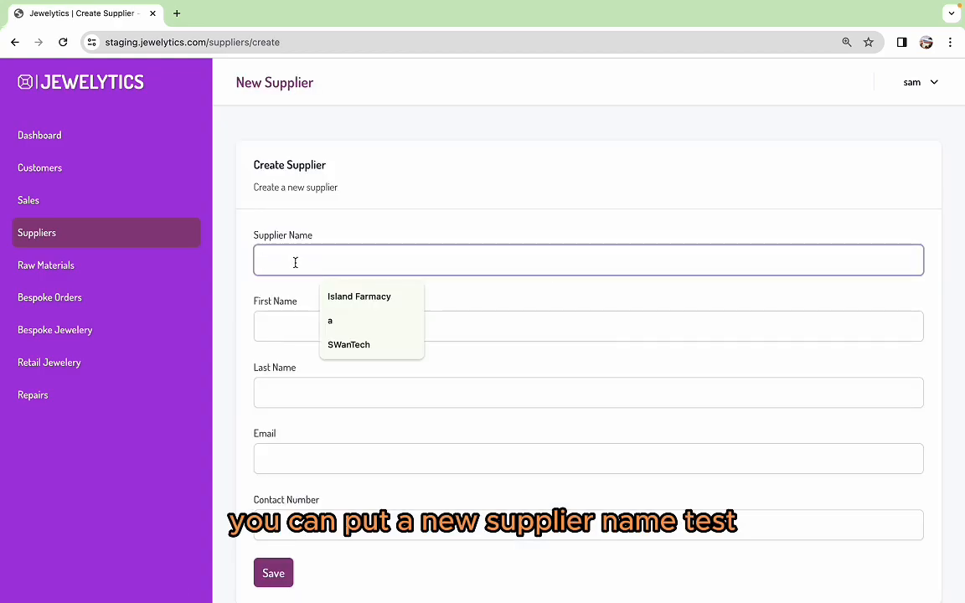
type("test ")
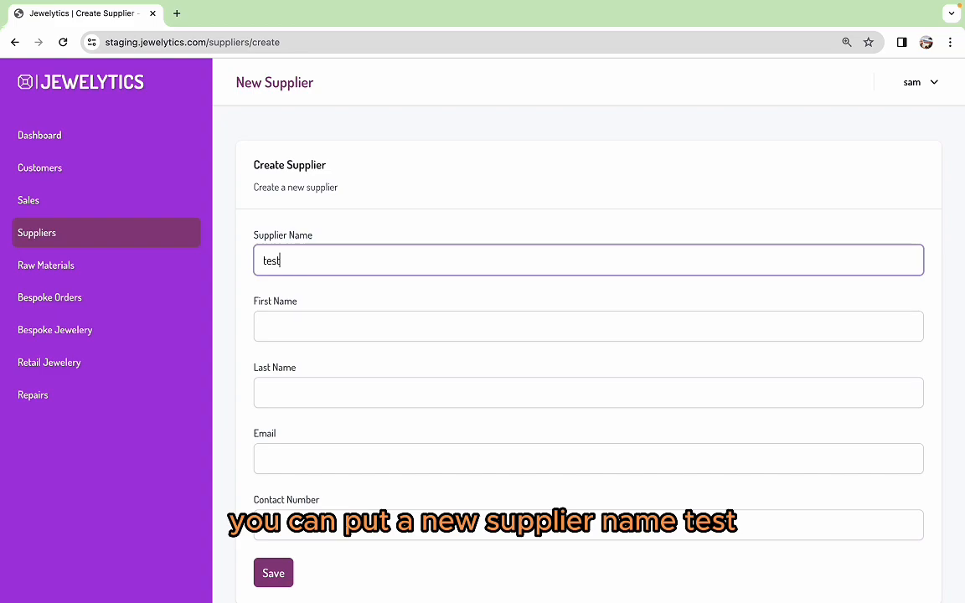
type("supplier")
- Fill in the supplier contact's first name, last name, email and contact number, and save the record
left_click(275, 333)
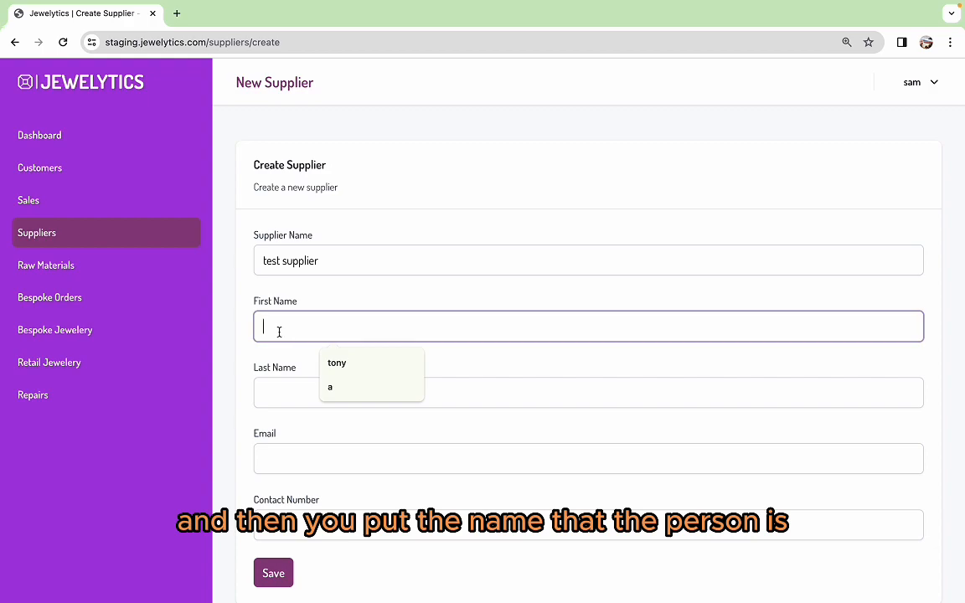
type("a")
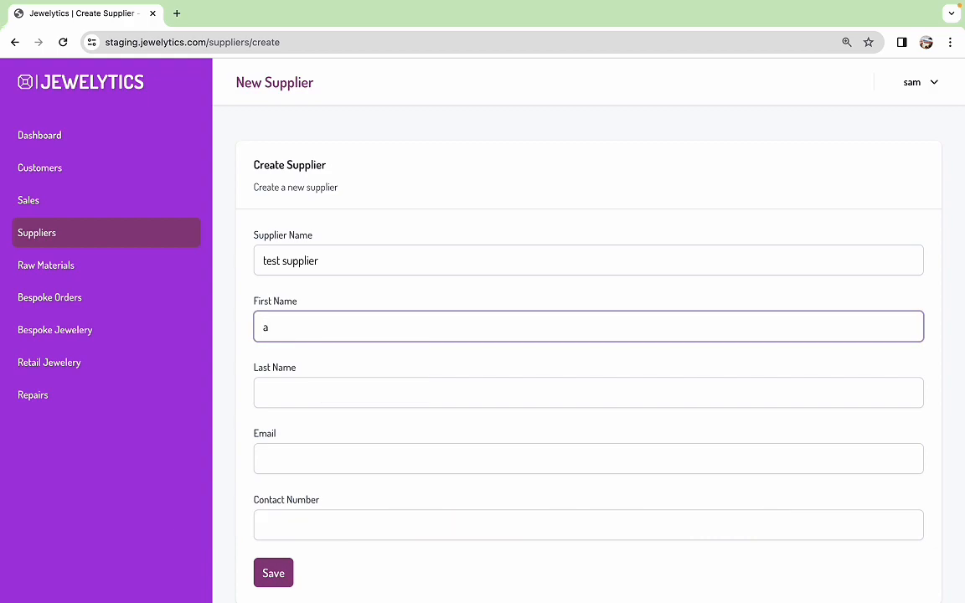
type(".n .other")
left_click(287, 399)
type("Gold")
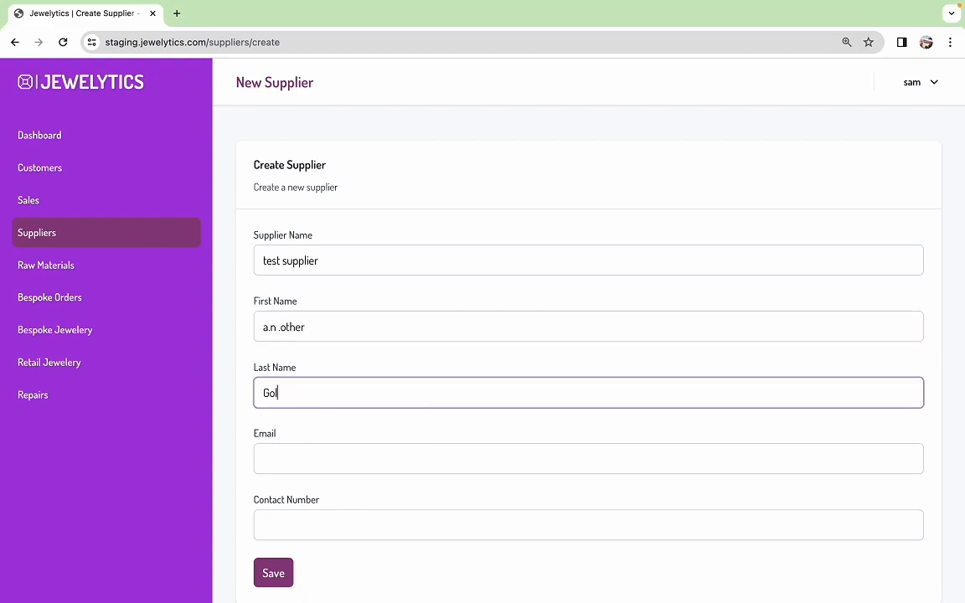
type(" supplier")
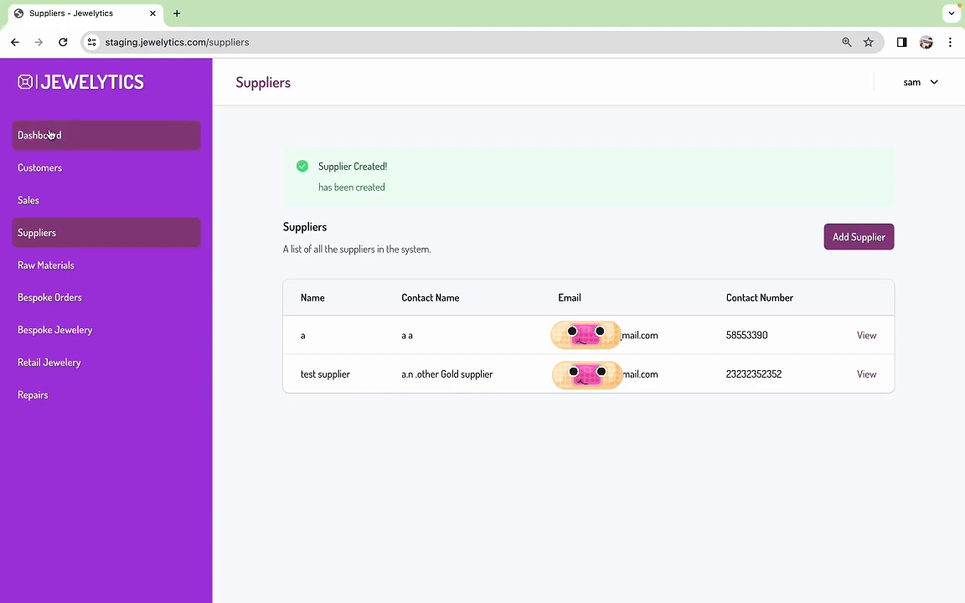
- Open the raw materials list, view the blank form for adding a raw material and return to the list
left_click(52, 266)
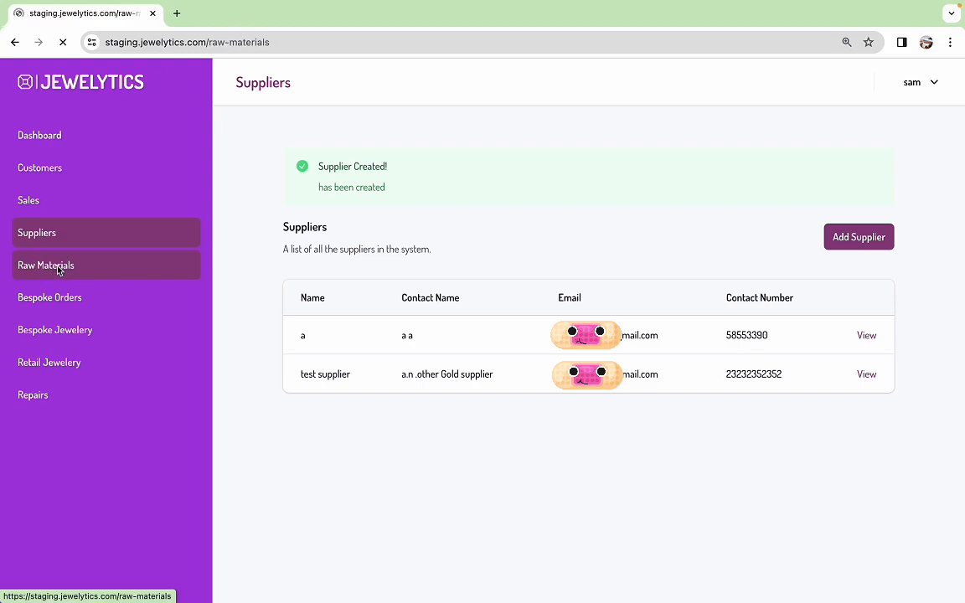
left_click(603, 167)
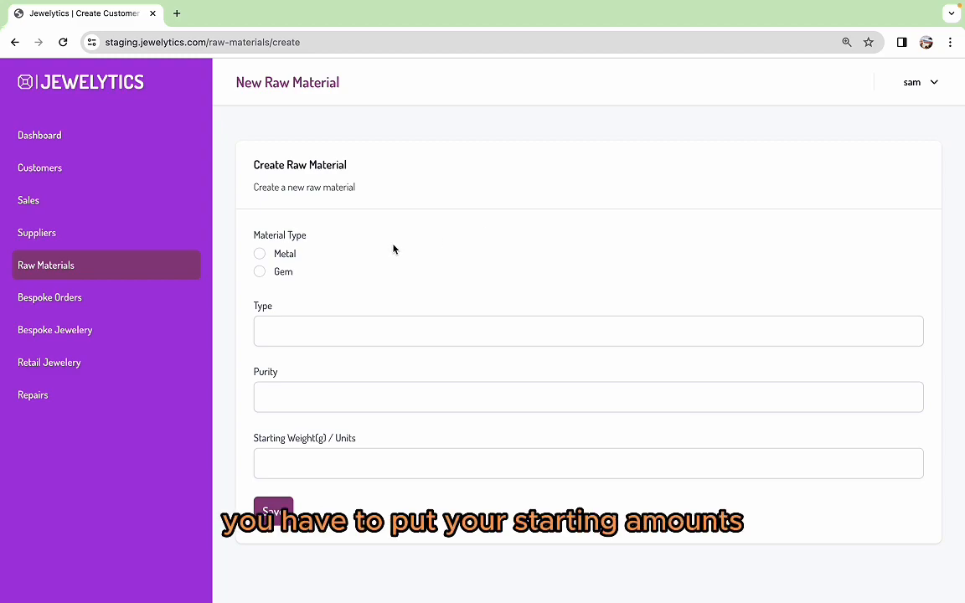
left_click(52, 263)
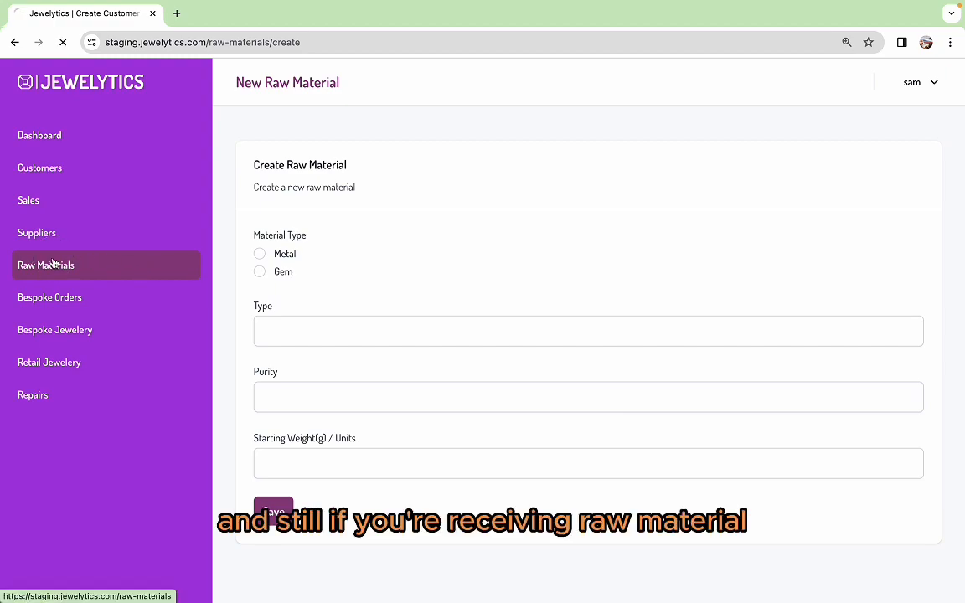
- Start a raw material receipt, browse the available materials, choose test supplier as the supplier and set the weight received to 10
left_click(725, 171)
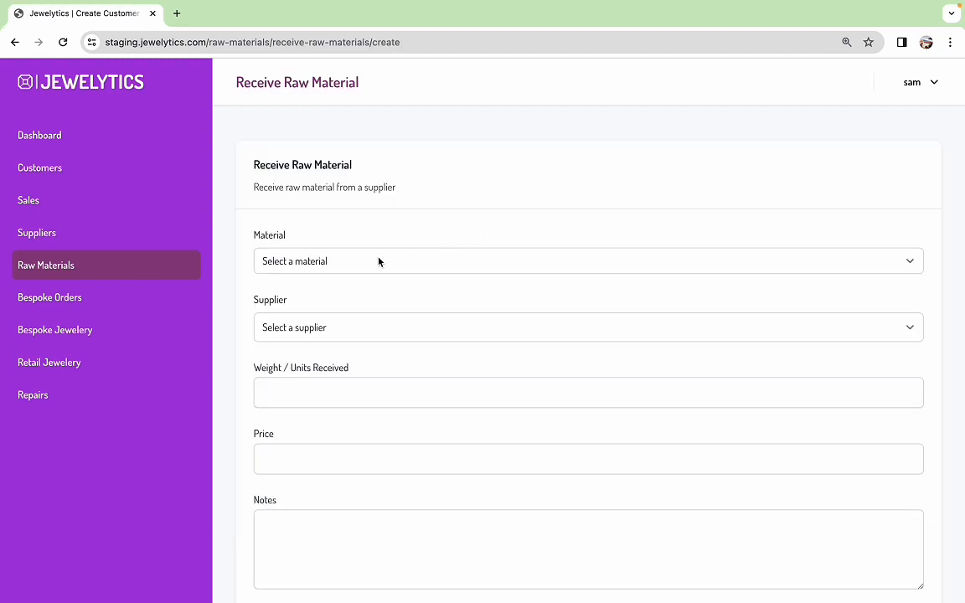
left_click(324, 261)
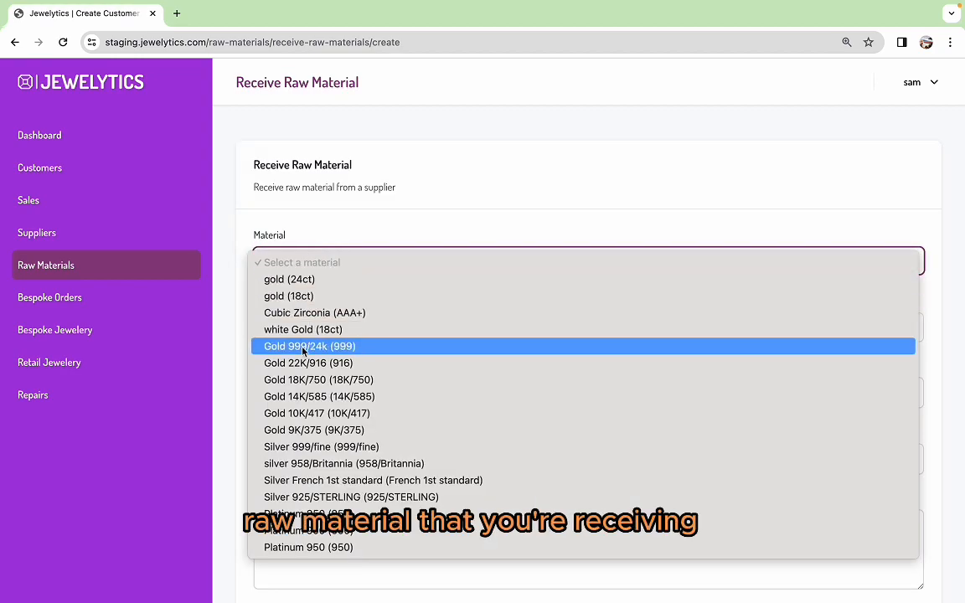
left_click(416, 223)
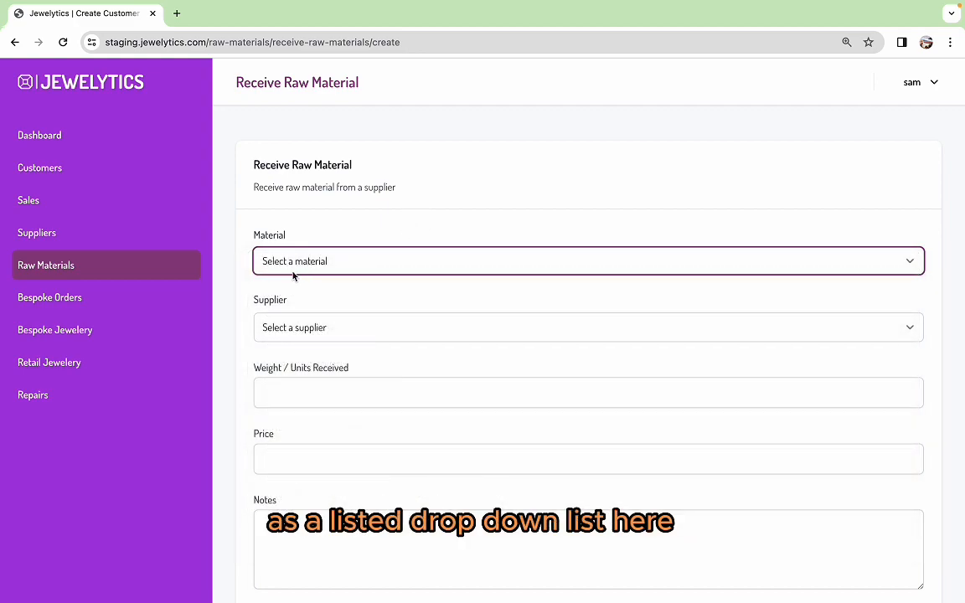
left_click(310, 332)
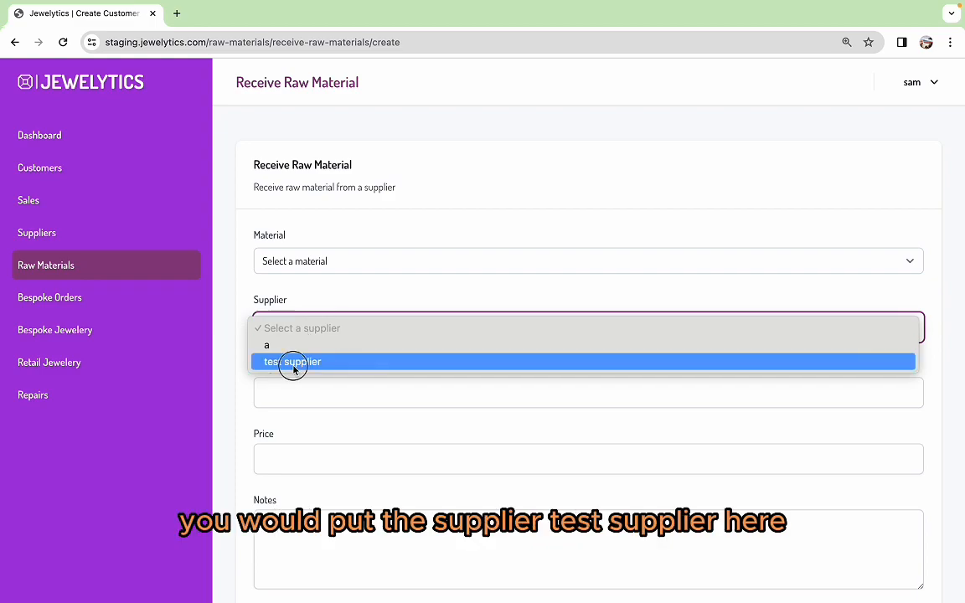
left_click(293, 362)
scroll(310, 378, "down", 2)
left_click(288, 339)
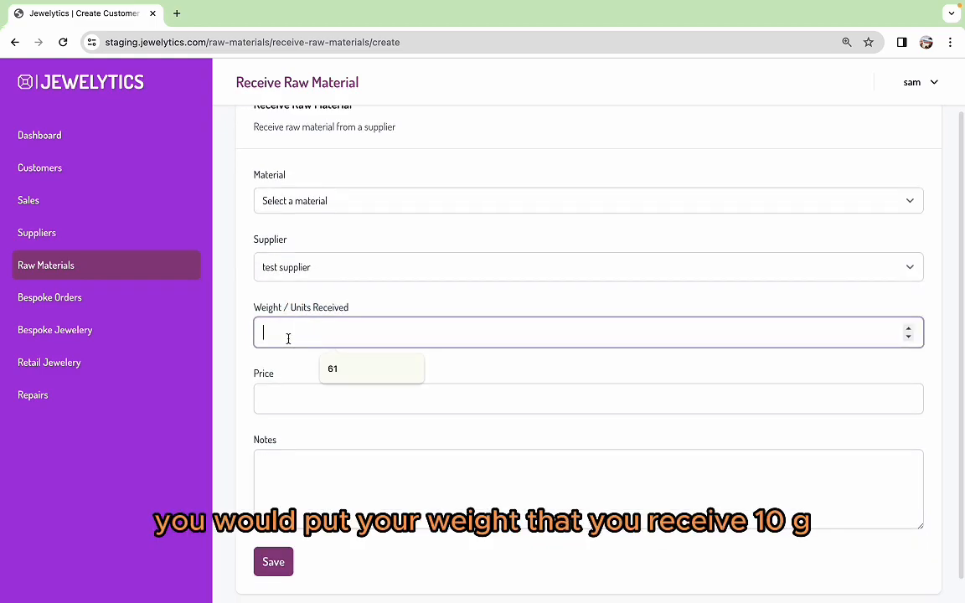
type("10")
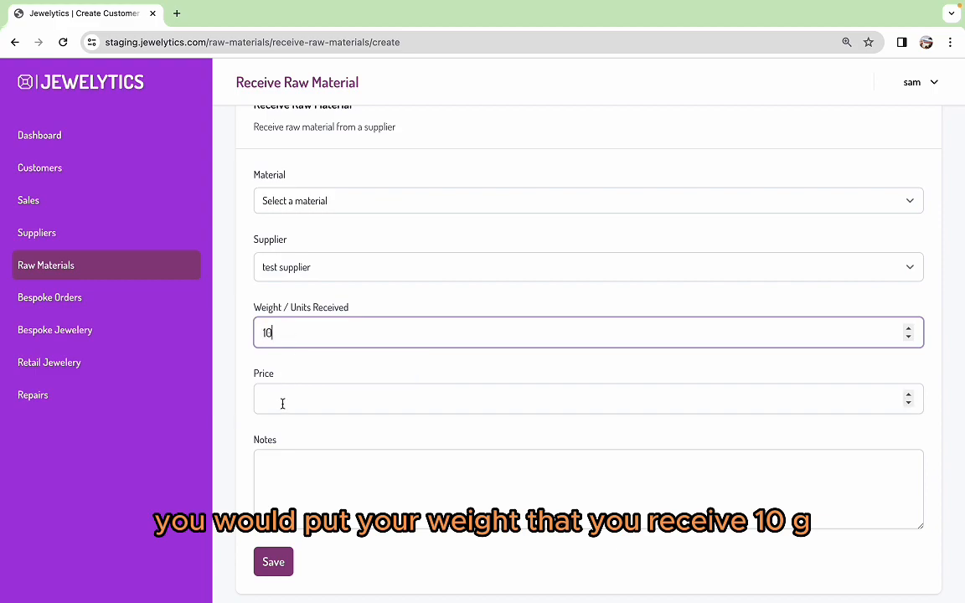
- Select gold (24ct) as the material being received from the supplier
left_click(322, 267)
left_click(312, 209)
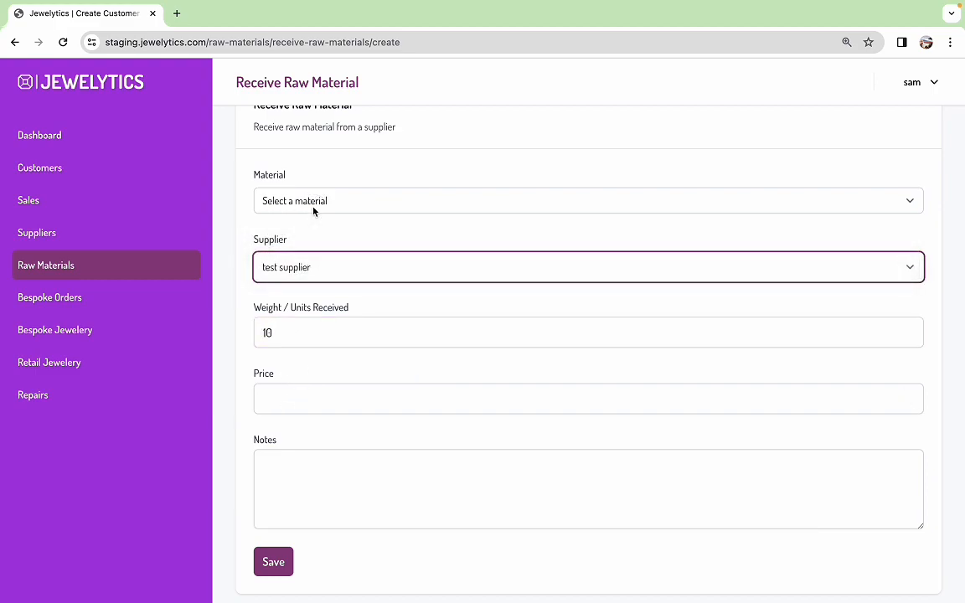
left_click(305, 201)
left_click(313, 219)
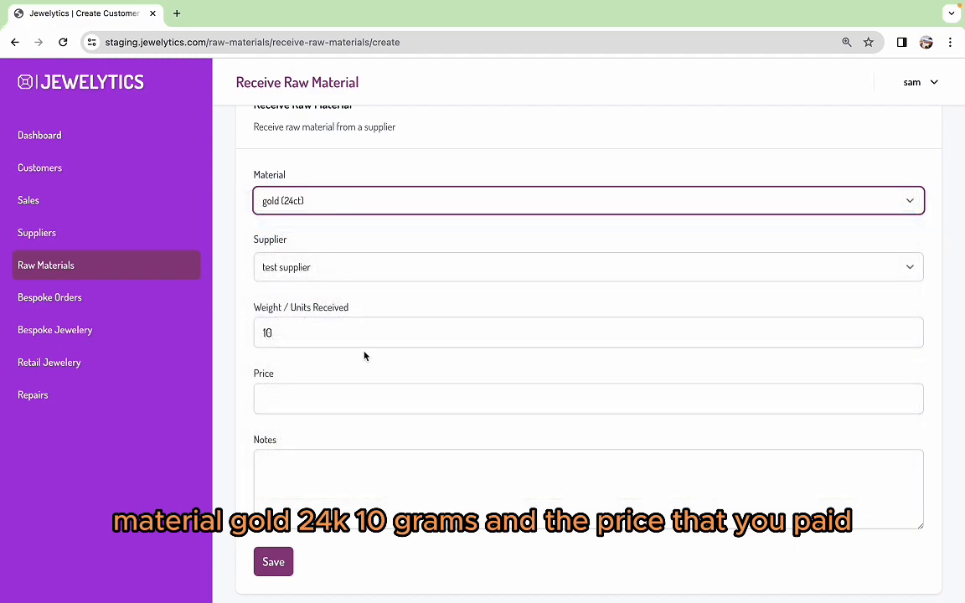
- Set the receipt's price to 30000, add the note "recived and paid" and save it
left_click(274, 392)
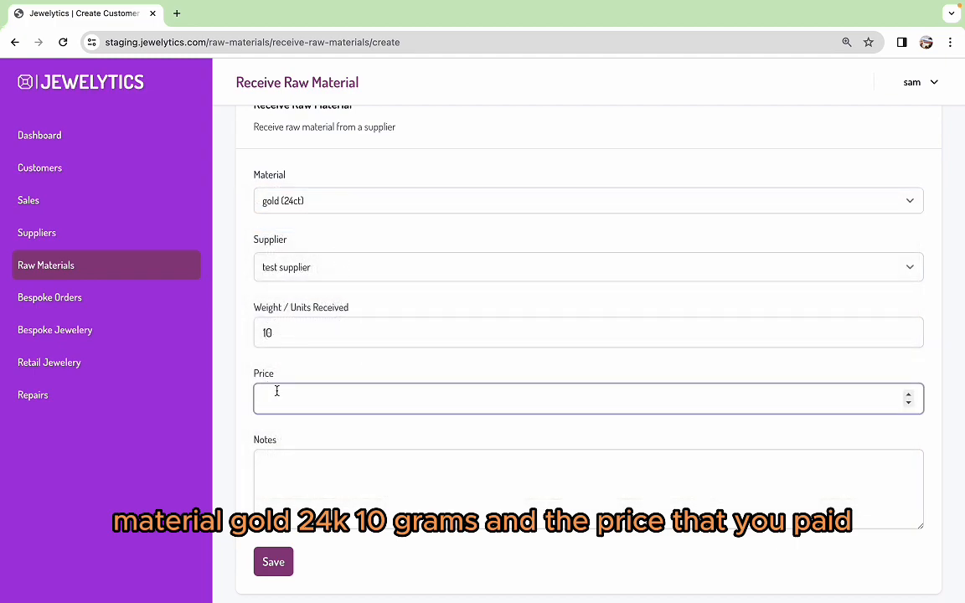
type("30000")
key("Tab")
type("recived and paid")
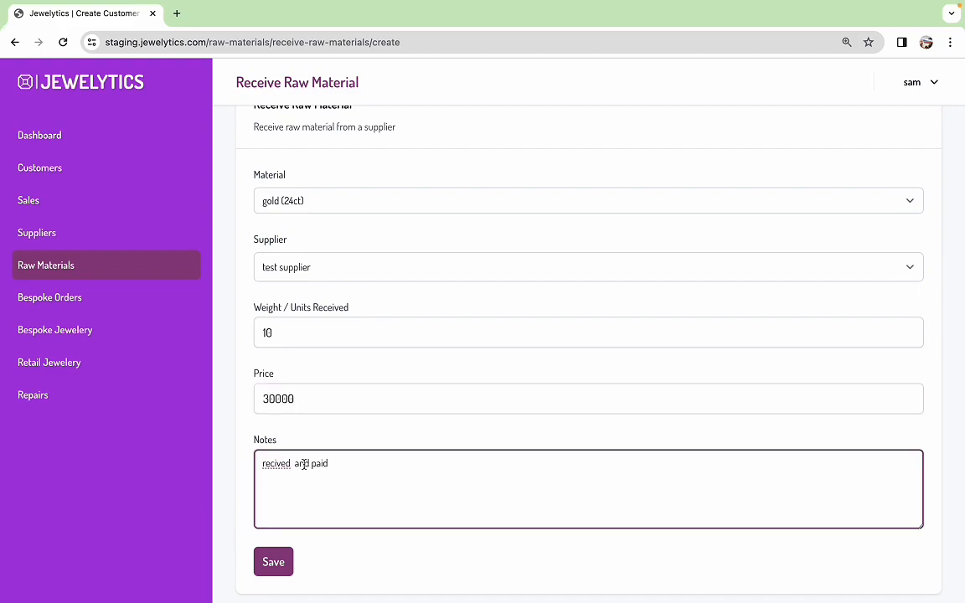
left_click(275, 562)
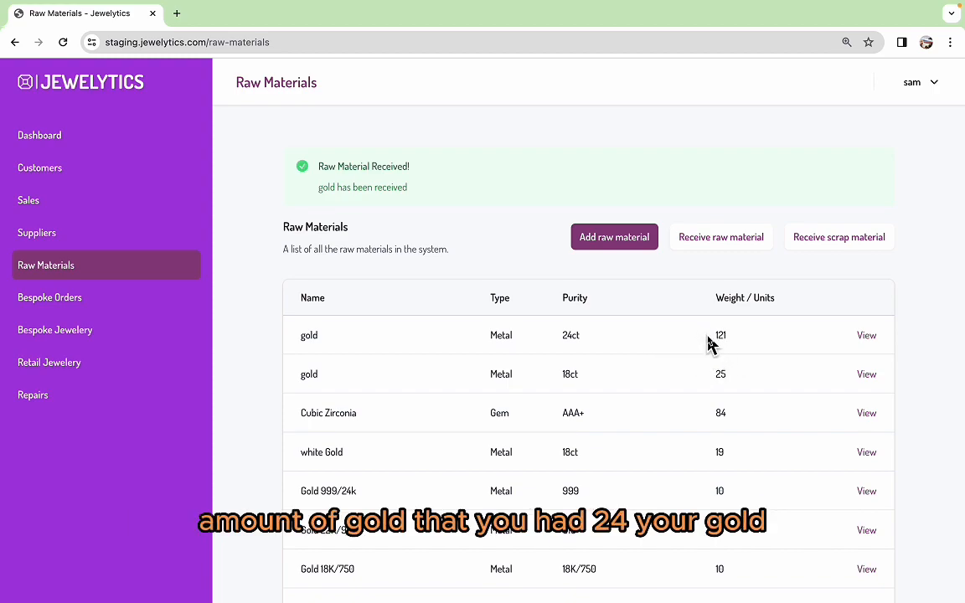
- Look through the raw materials list with each material's type, purity and stock weight or units
scroll(495, 428, "down", 3)
scroll(495, 428, "down", 2)
scroll(495, 427, "up", 1)
scroll(495, 426, "down", 7)
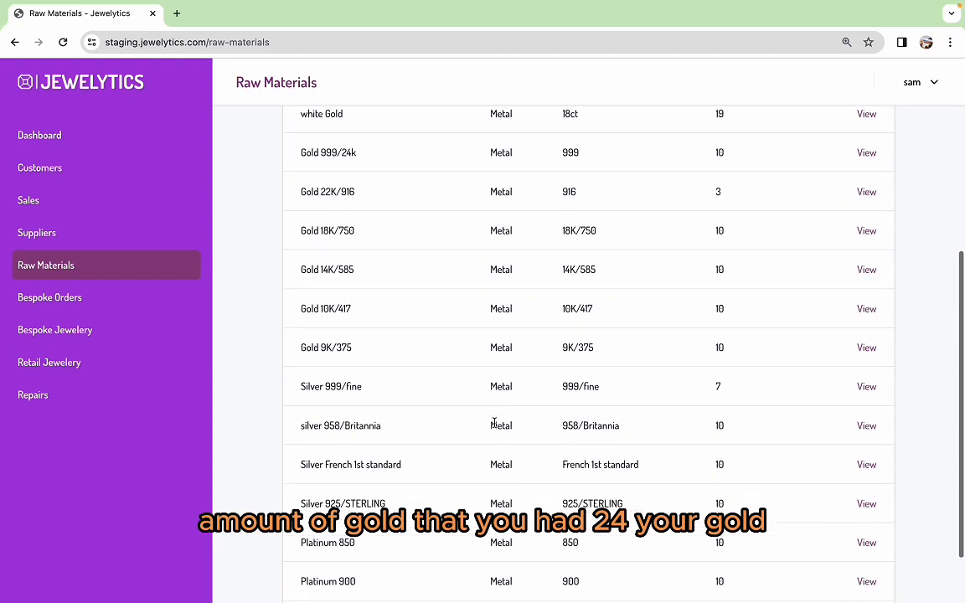
scroll(494, 425, "up", 10)
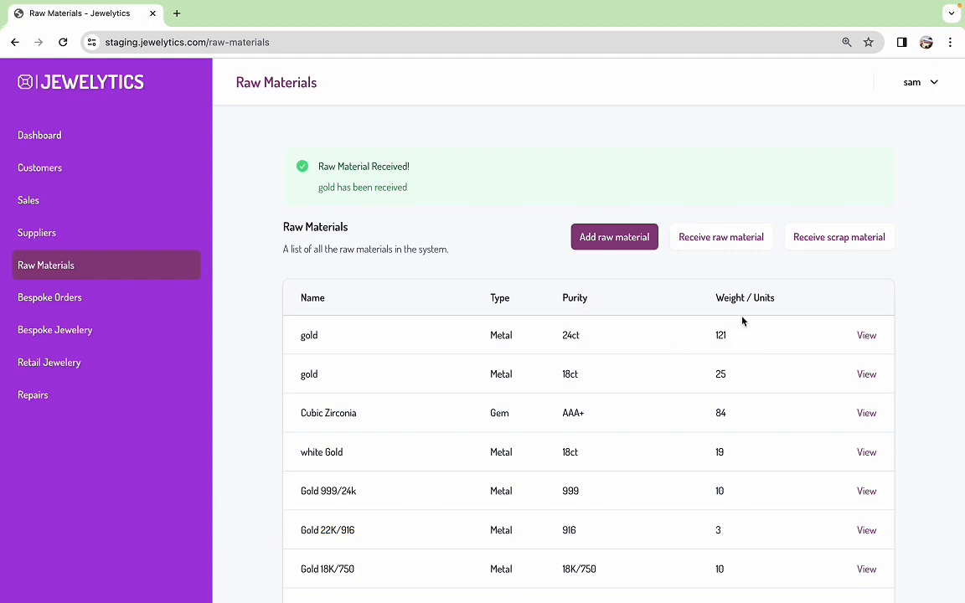
- Start a scrap metal receipt for the test customer and select gold (18ct) as the material
left_click(830, 238)
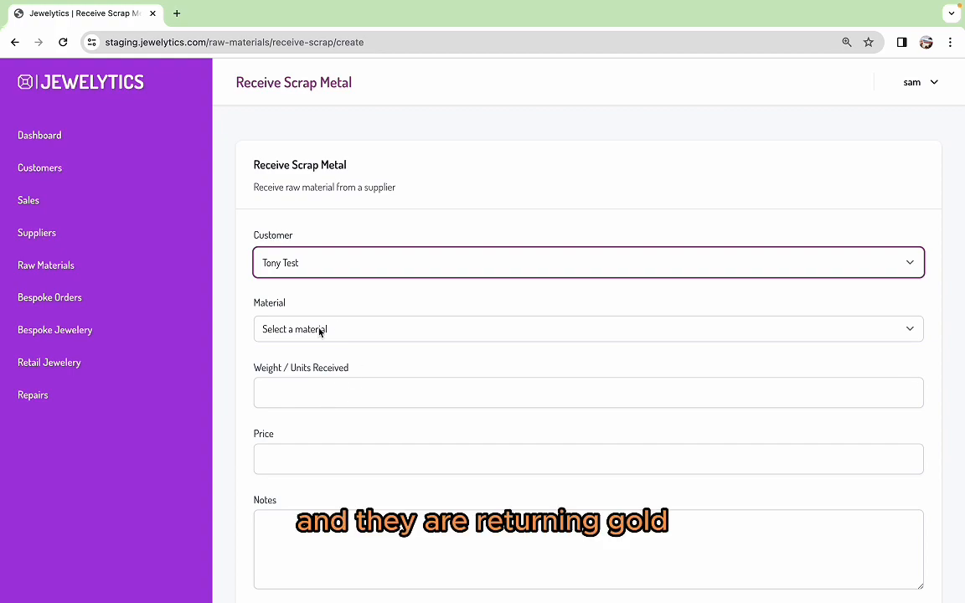
left_click(321, 330)
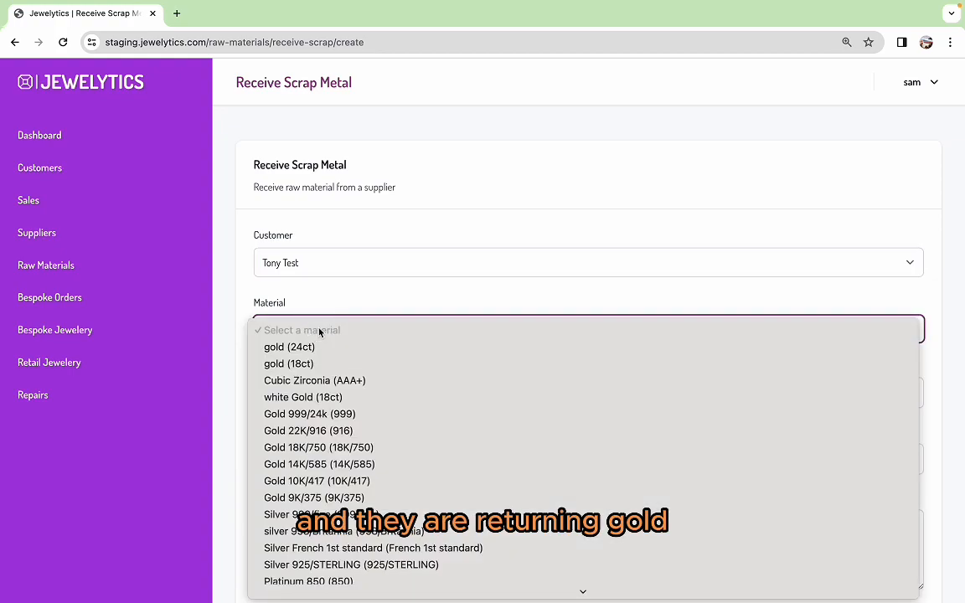
left_click(309, 346)
left_click(318, 329)
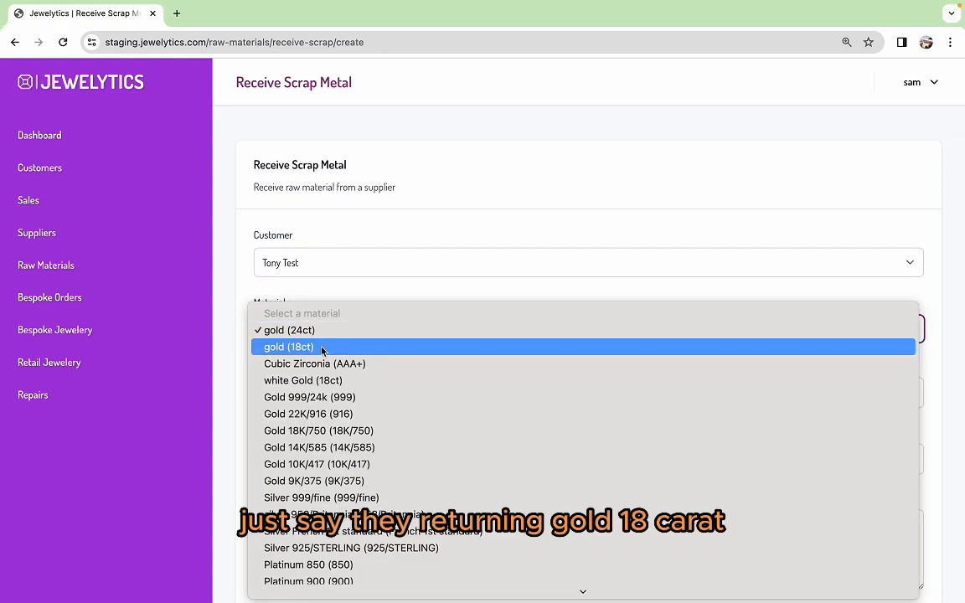
left_click(318, 348)
- Set the scrap receipt's weight to 10 and price to 25000, and write "recived with forms" in the notes
left_click(306, 391)
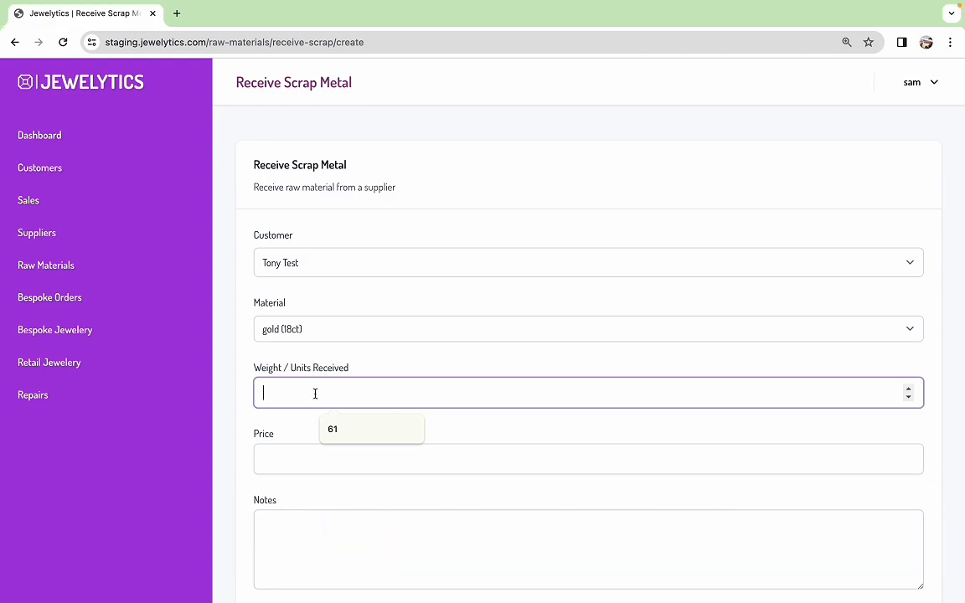
type("10")
left_click(307, 451)
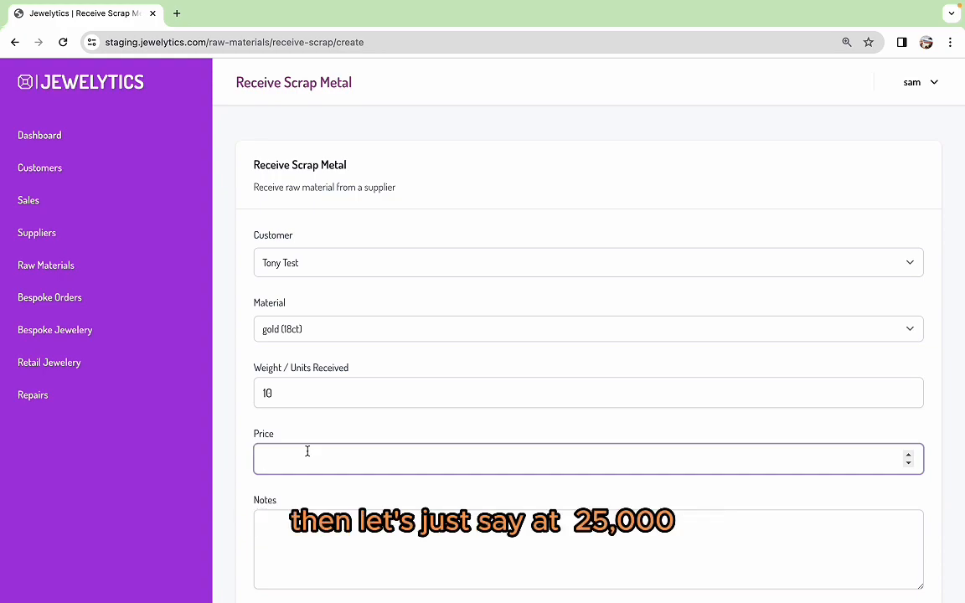
type("25000")
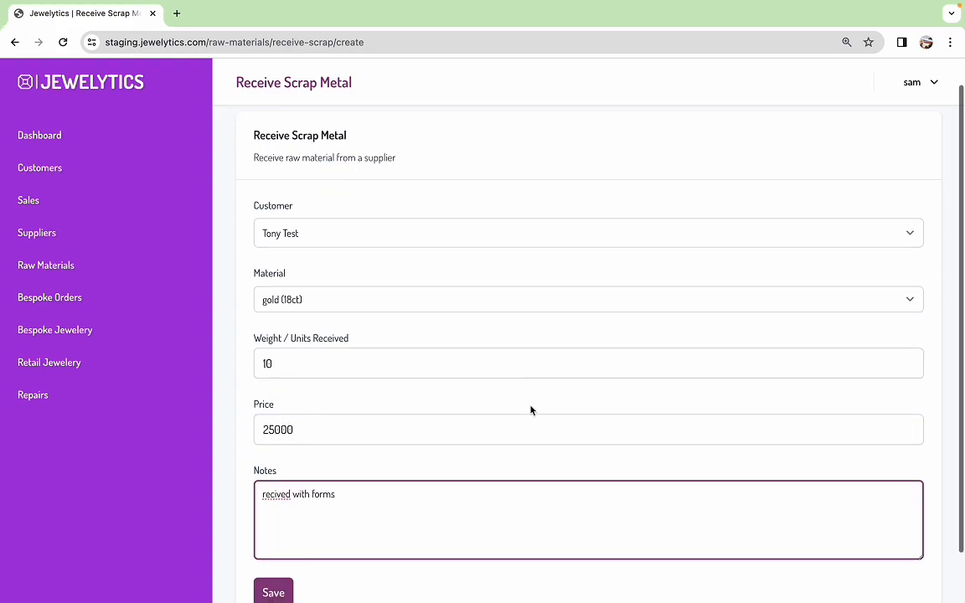
- Correct the misspelled word in the notes to "received" and save the scrap metal receipt
scroll(342, 457, "down", 2)
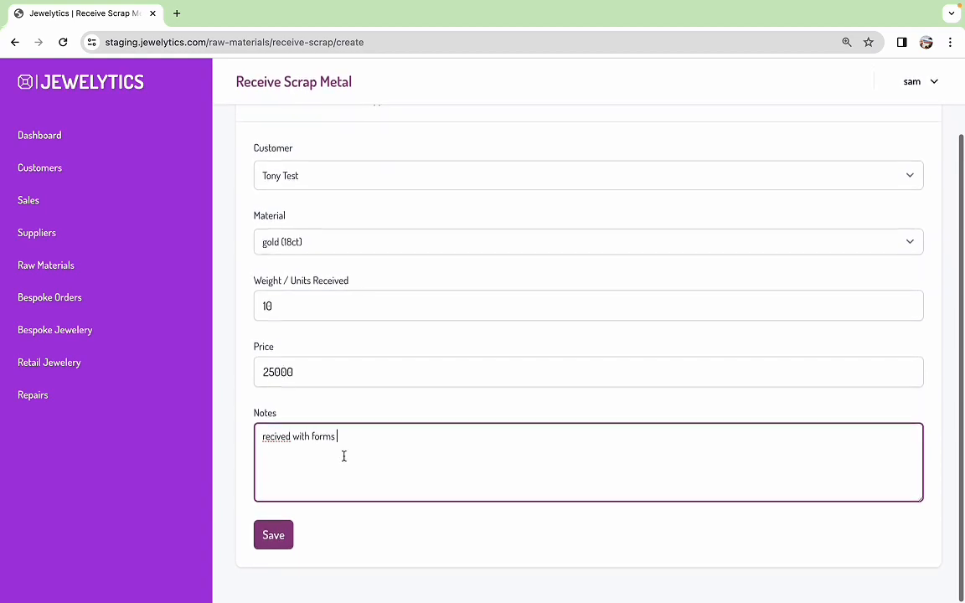
right_click(281, 438)
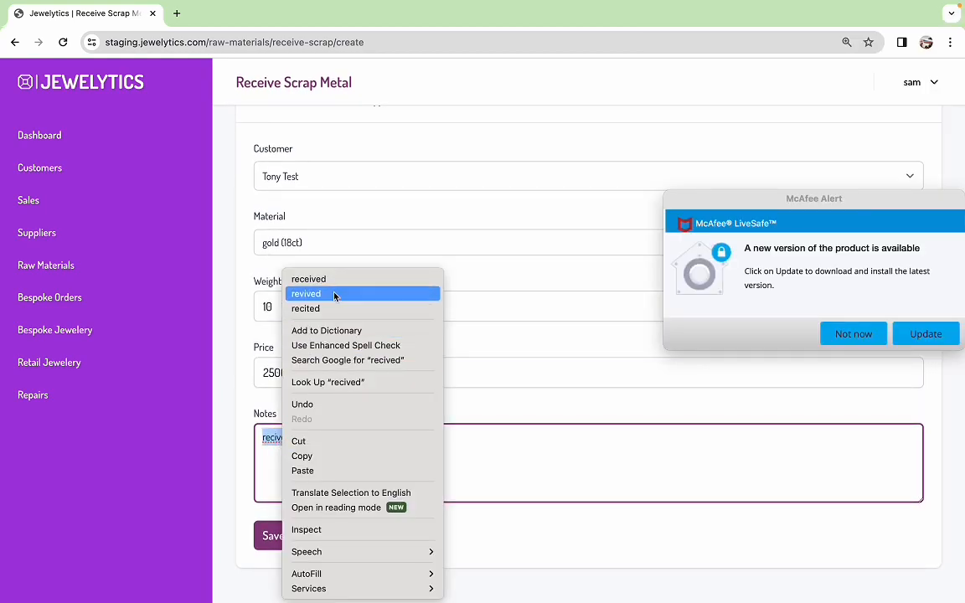
left_click(327, 279)
left_click(273, 535)
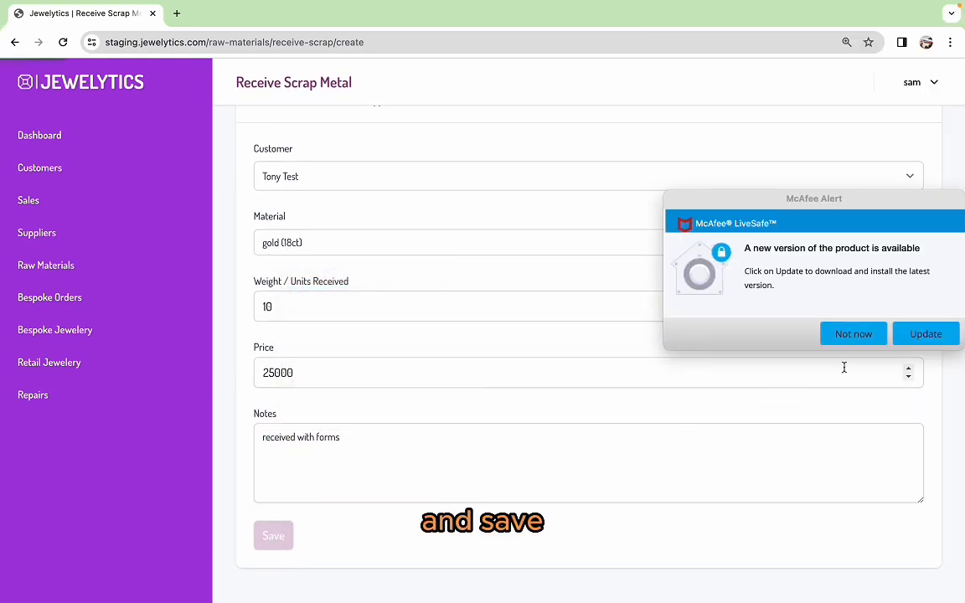
- Postpone the McAfee product update and look over the raw materials list with its stock weights
left_click(854, 333)
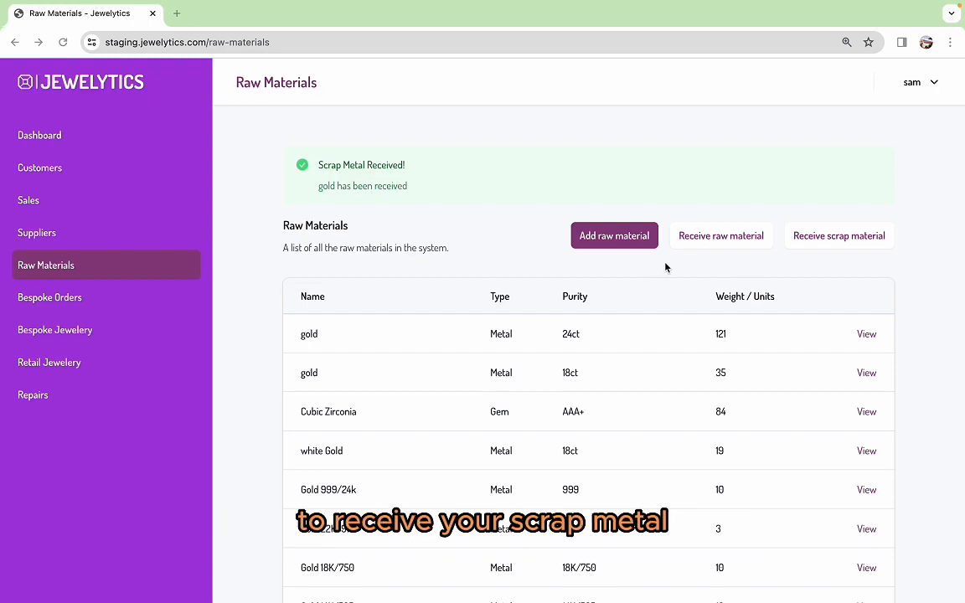
scroll(444, 392, "down", 2)
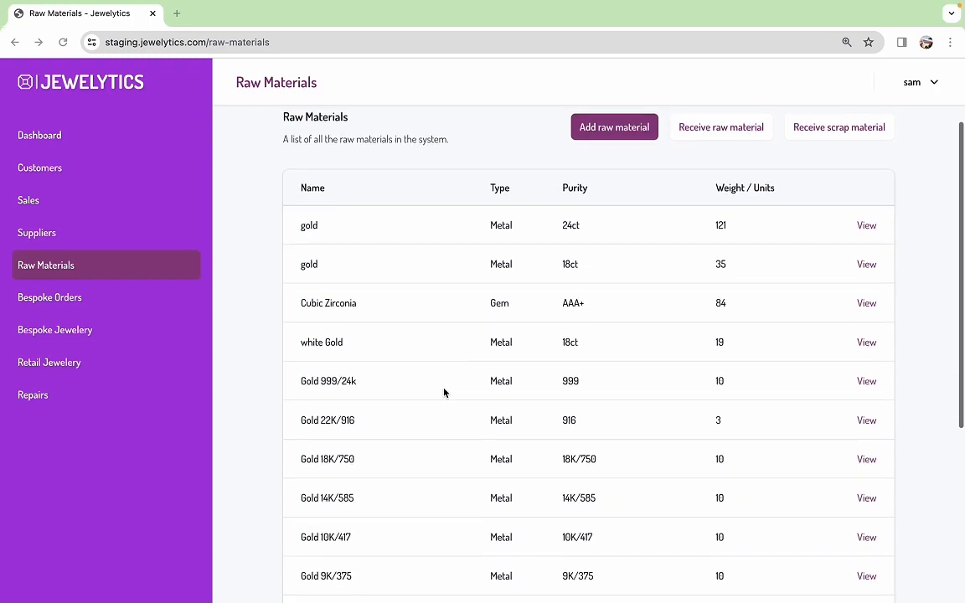
scroll(443, 392, "up", 2)
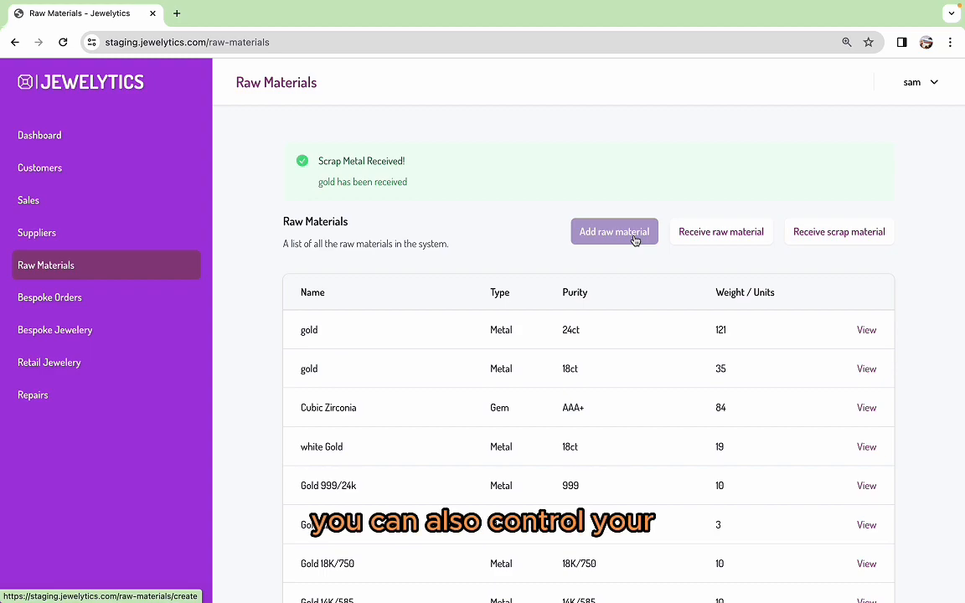
- Preview the new raw material form with the Gem material type and return to the raw materials list without saving
left_click(603, 230)
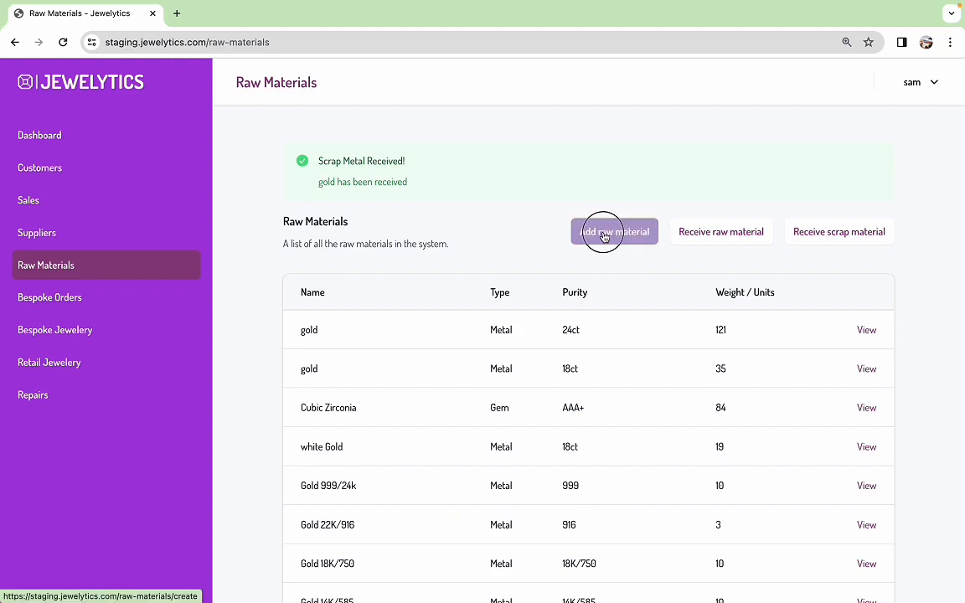
left_click(288, 277)
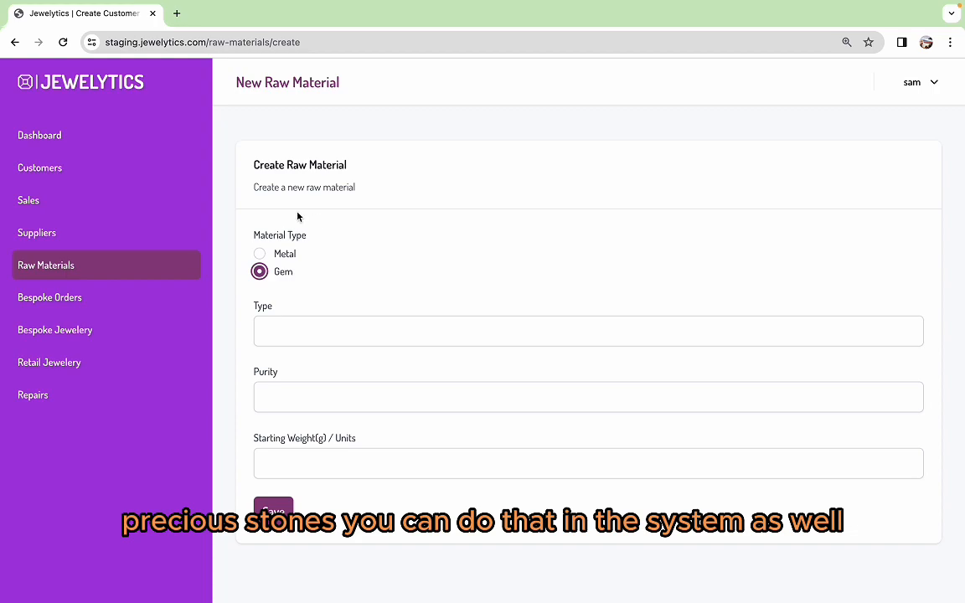
left_click(82, 267)
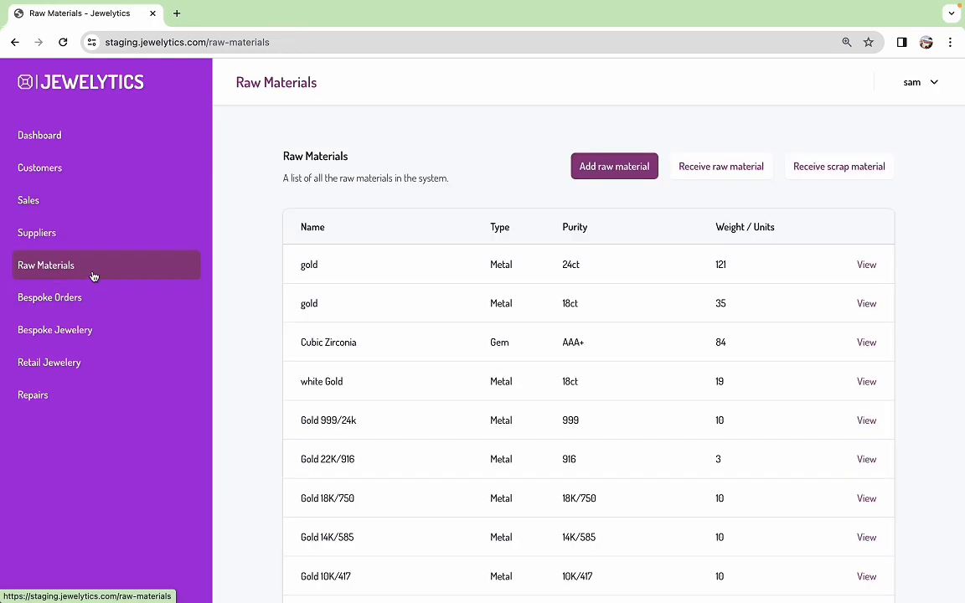
- Start a new bespoke order named "bespoke test 1 ring" with the description "5g 18k gold , with 0.25ct diamond"
left_click(61, 306)
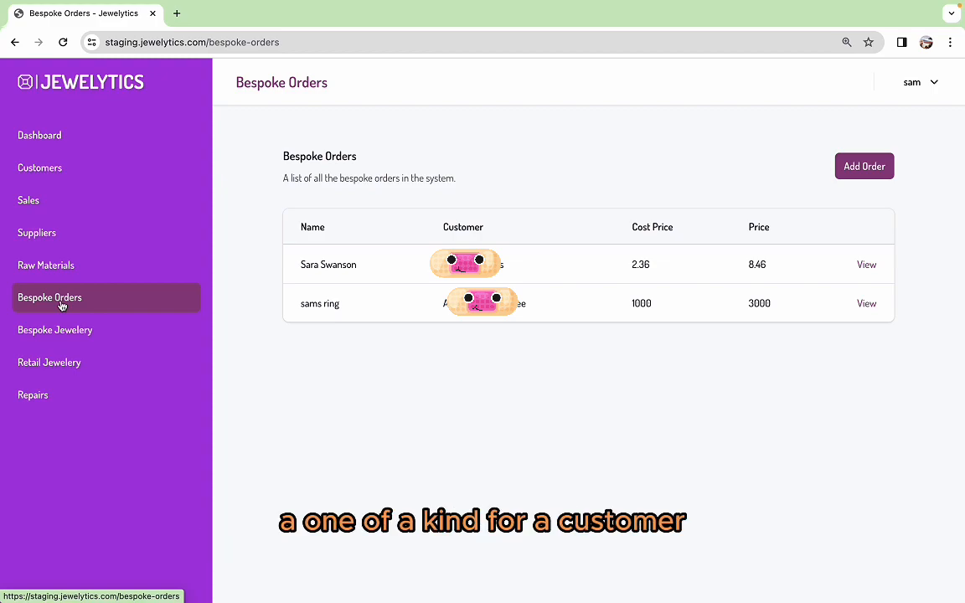
left_click(855, 168)
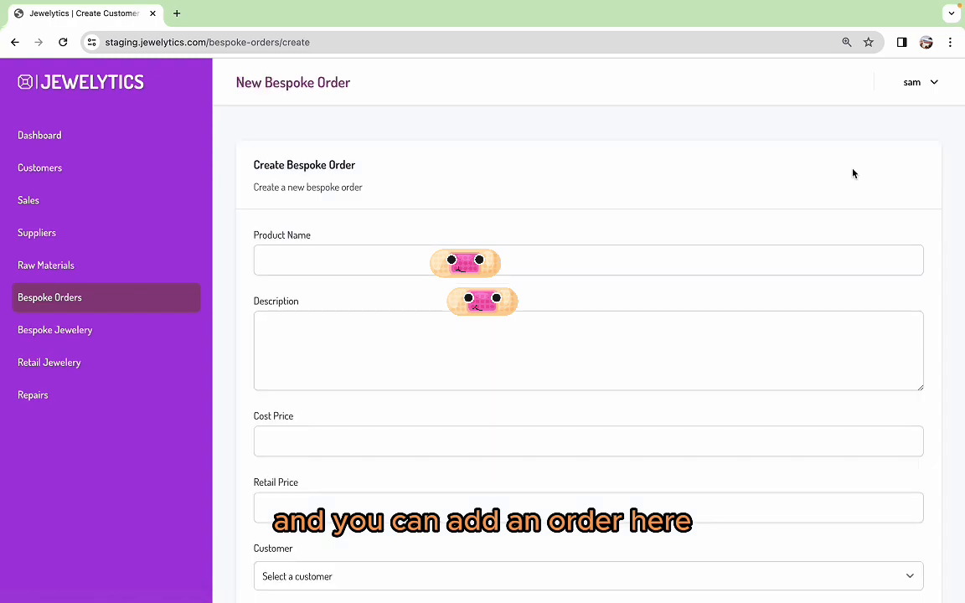
left_click(323, 254)
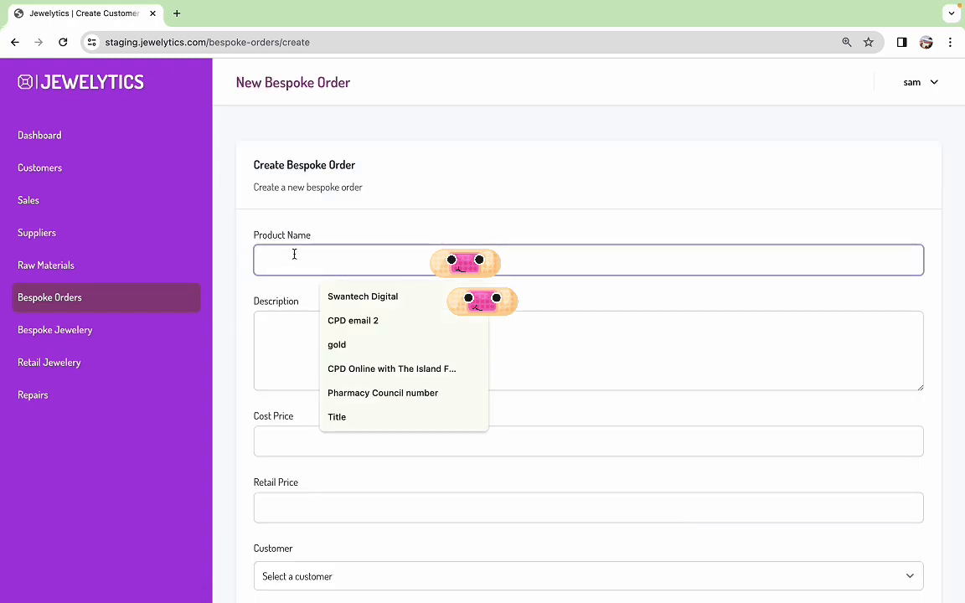
type("b")
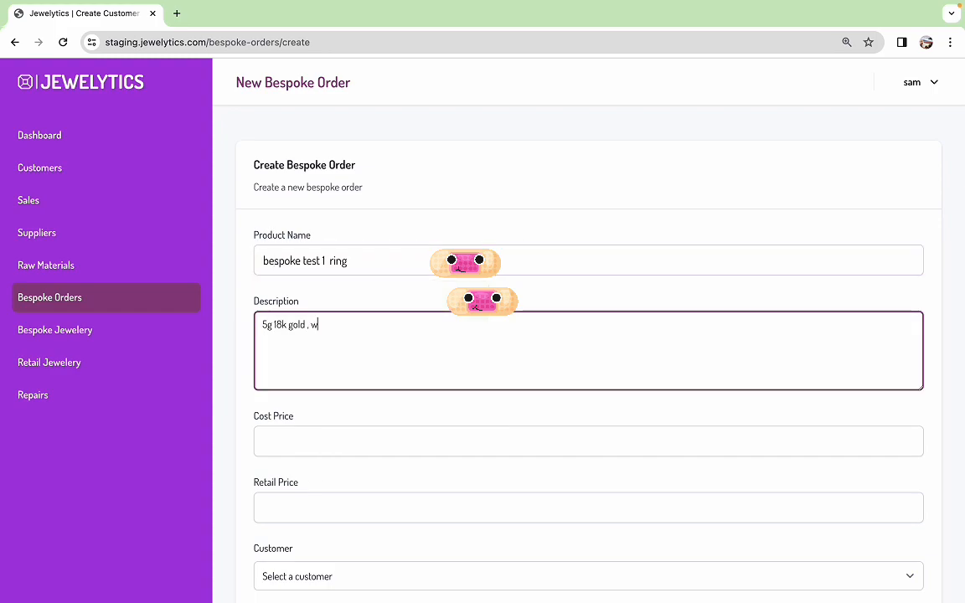
type("ith")
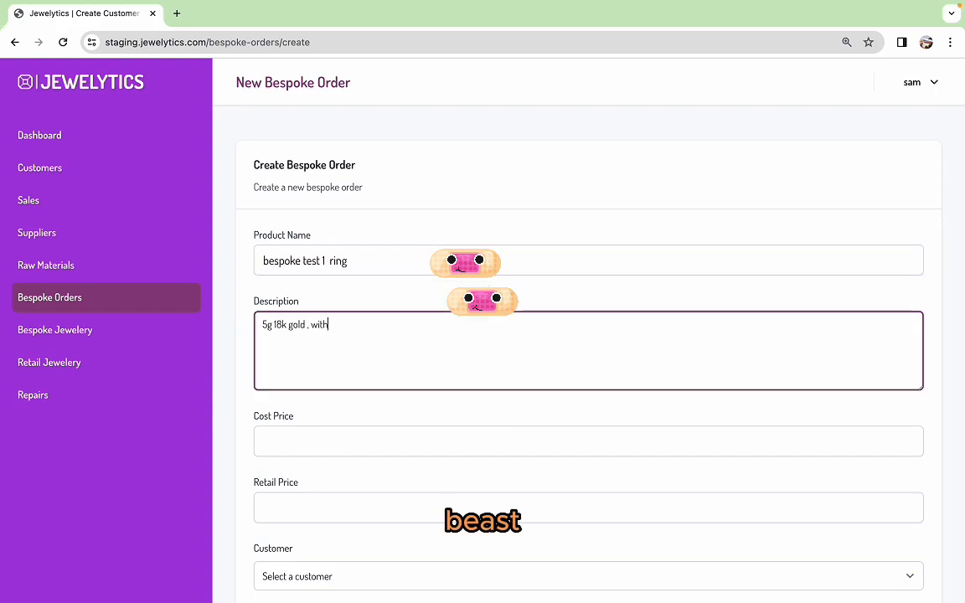
type(" 0.25ct")
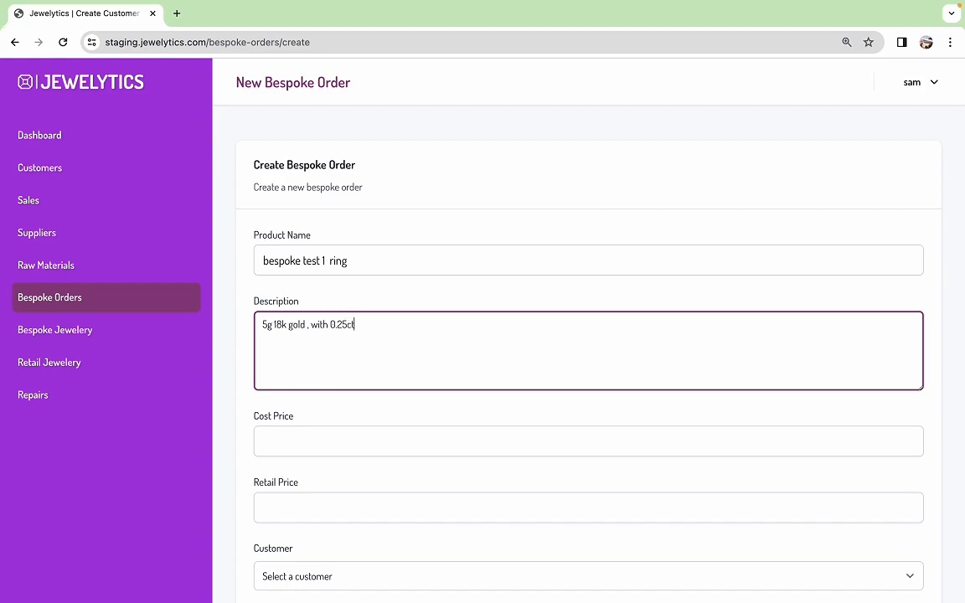
type(" diamond")
- Set the bespoke order's cost price to 20000 and retail price to 29997, and choose the test customer
left_click(273, 441)
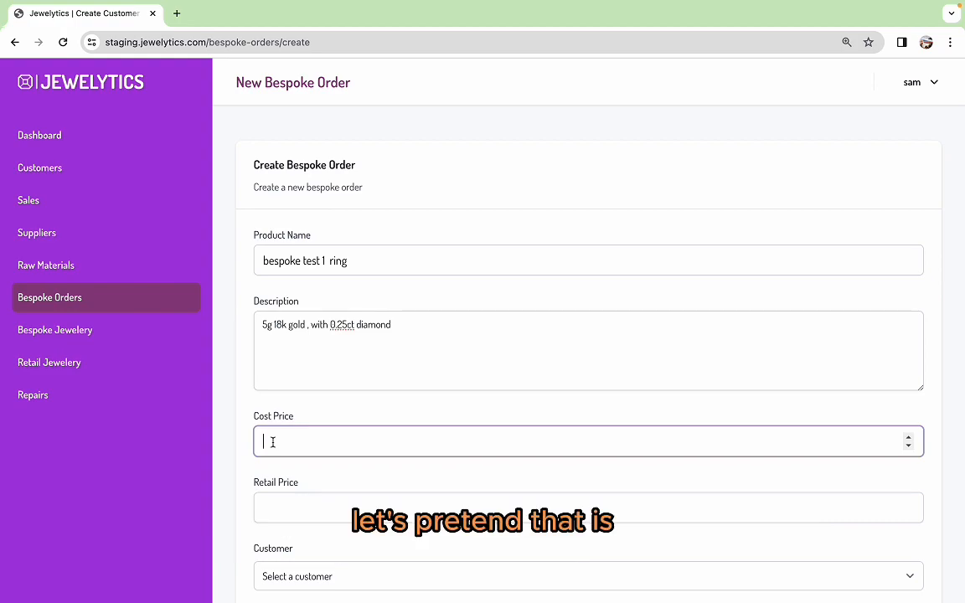
type("20000")
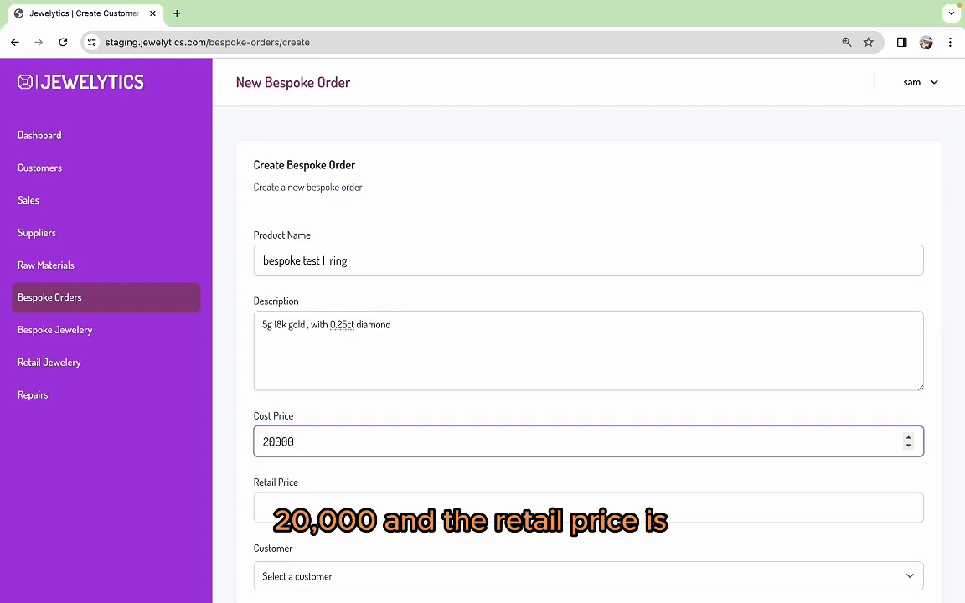
left_click(286, 509)
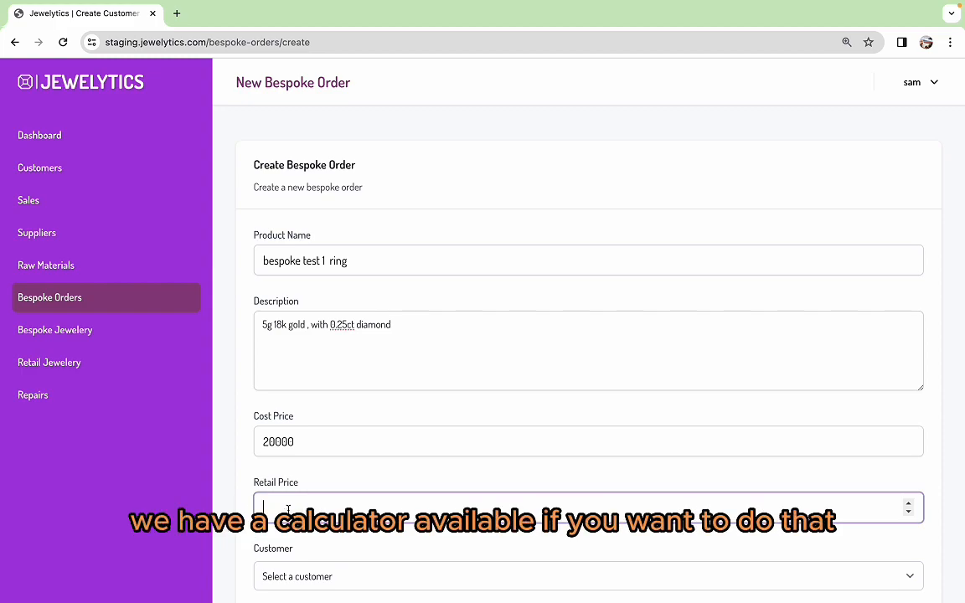
type("30000")
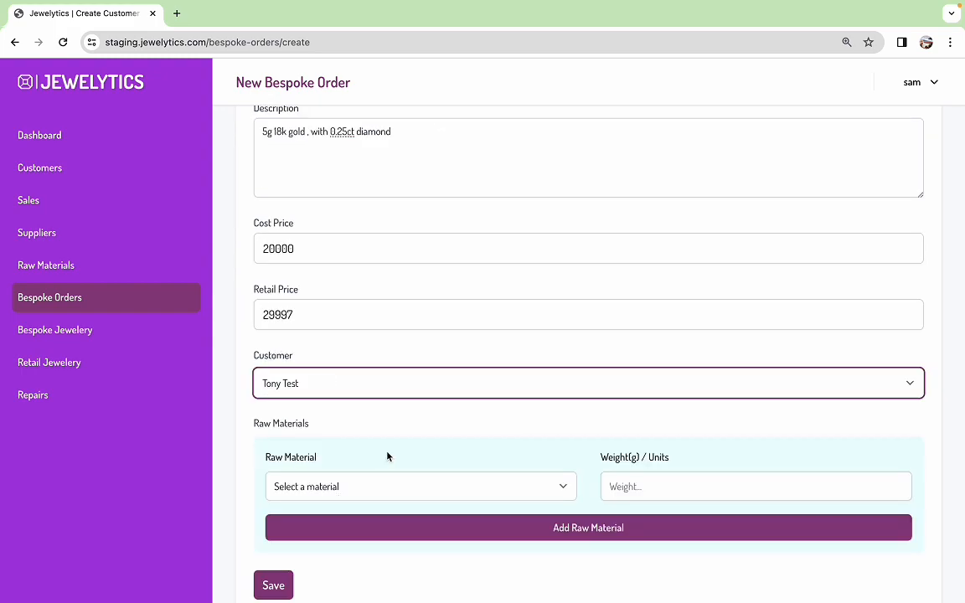
- Add gold (18ct) with a weight of 5 g as a raw material of the bespoke order
scroll(374, 465, "down", 1)
left_click(563, 440)
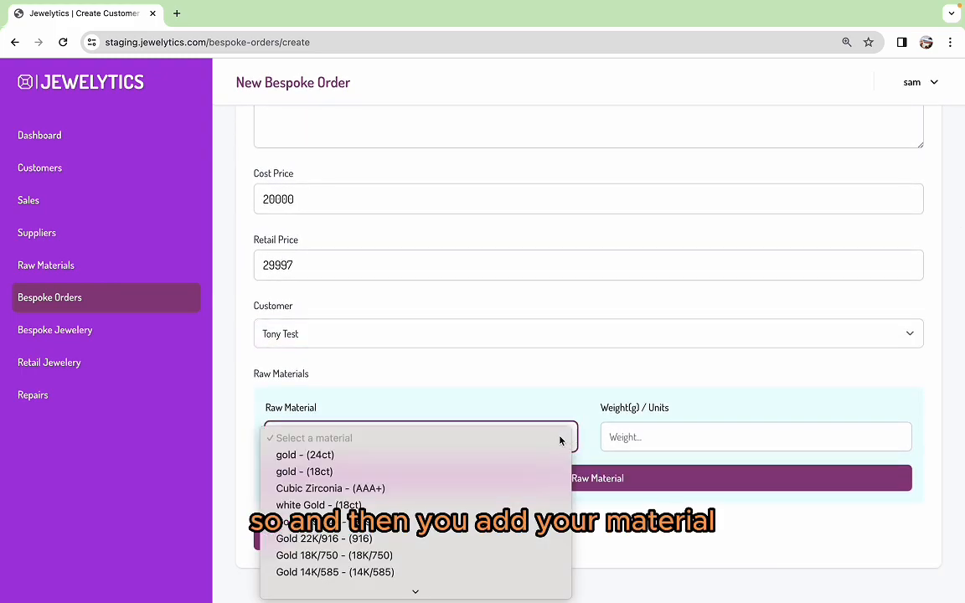
left_click(340, 469)
left_click(646, 437)
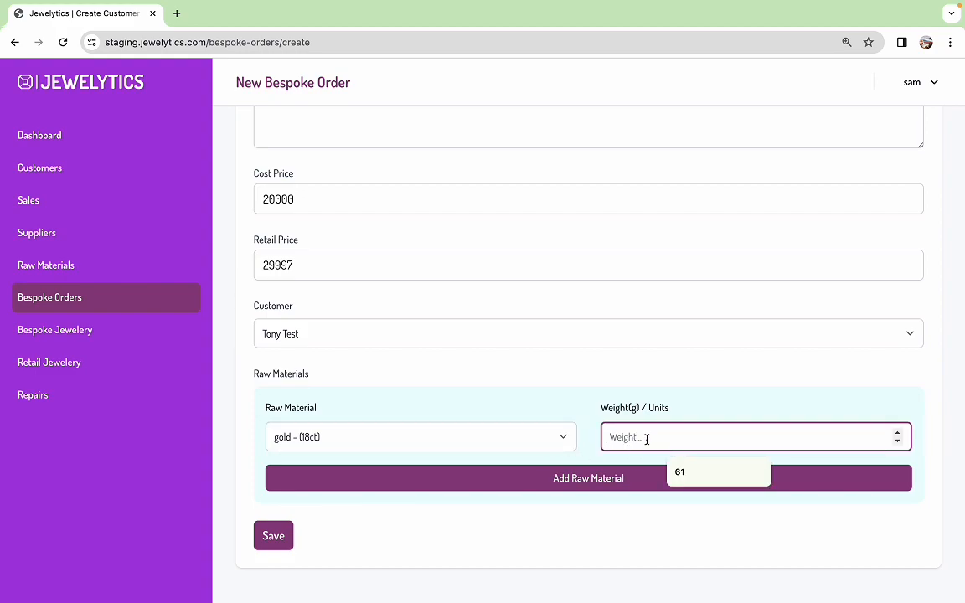
scroll(517, 308, "up", 2)
scroll(517, 314, "down", 2)
type("5")
left_click(572, 479)
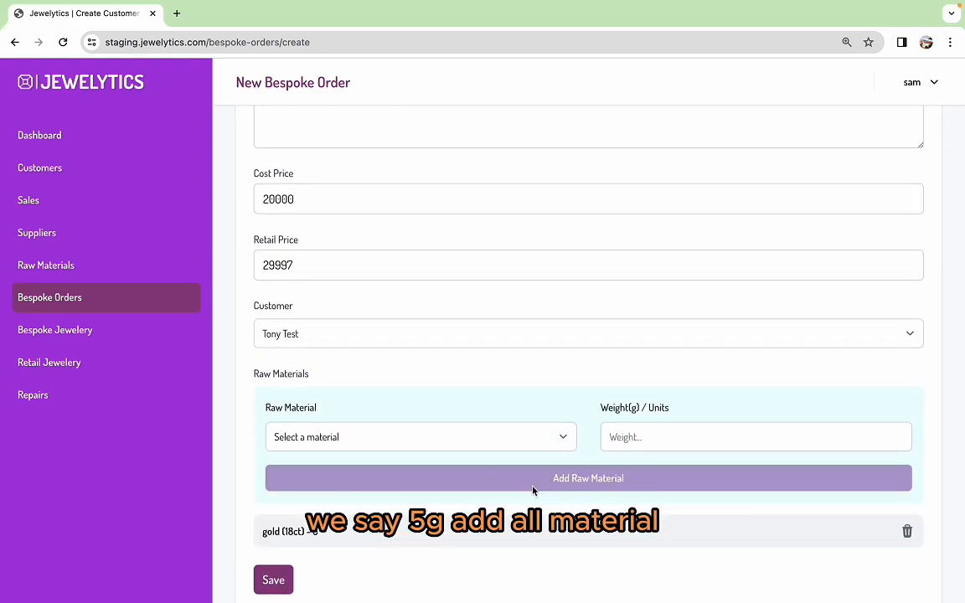
- Browse the raw material options for a further material such as diamonds, and close the choices without picking one
scroll(352, 536, "down", 1)
left_click(272, 545)
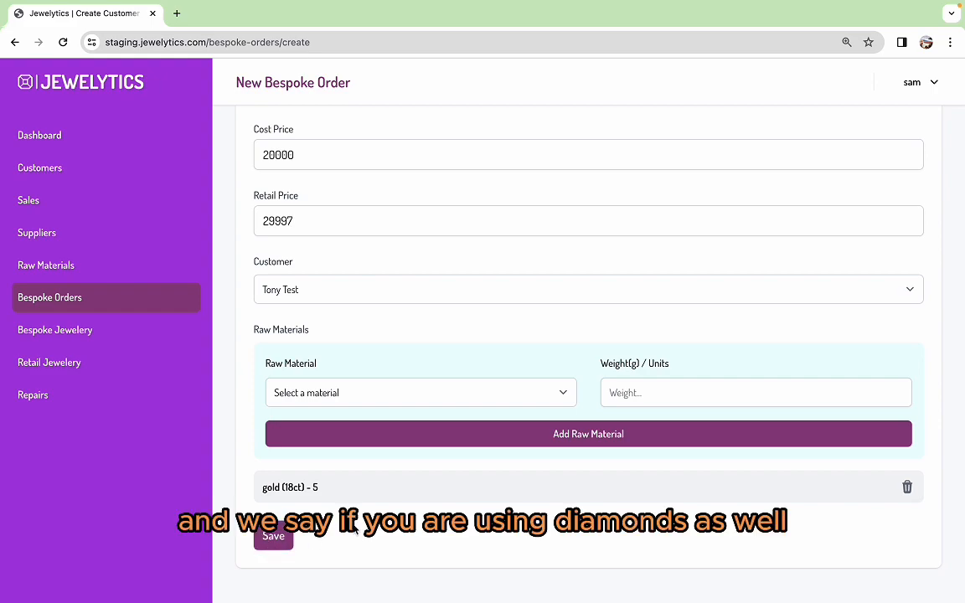
left_click(567, 396)
scroll(426, 478, "down", 3)
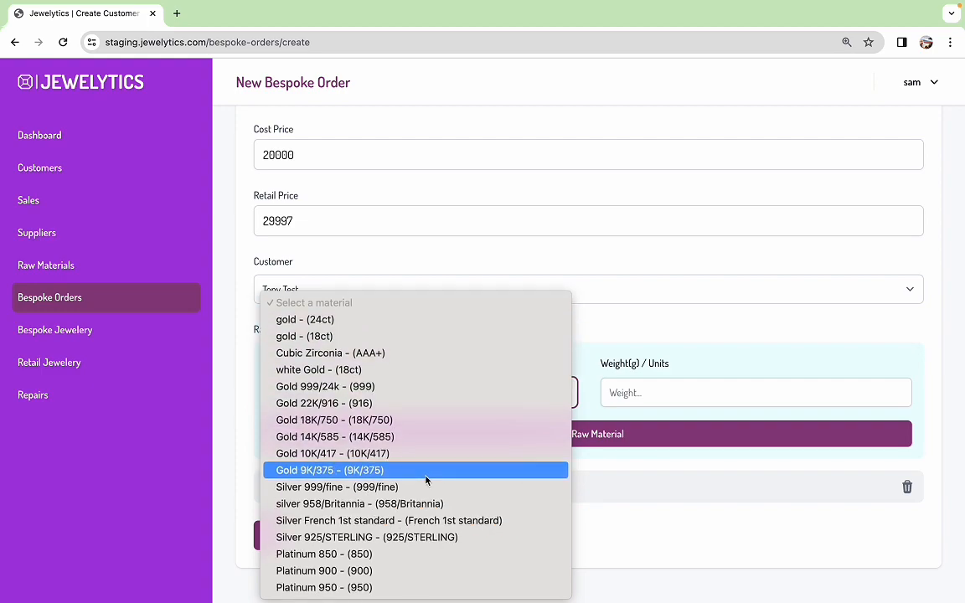
left_click(645, 328)
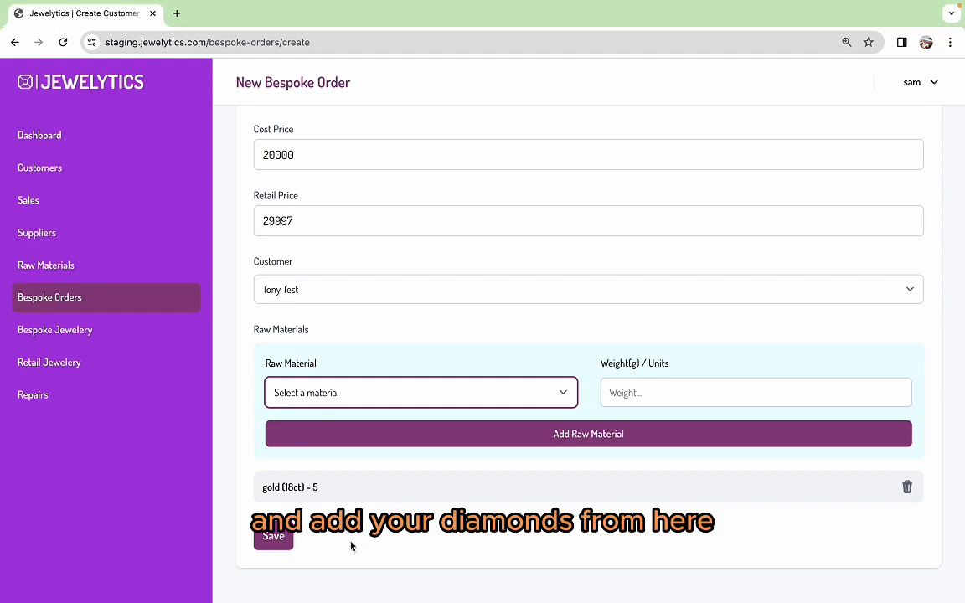
- Save the bespoke order, open the details of bespoke test 1 ring, and return to the orders list
left_click(274, 540)
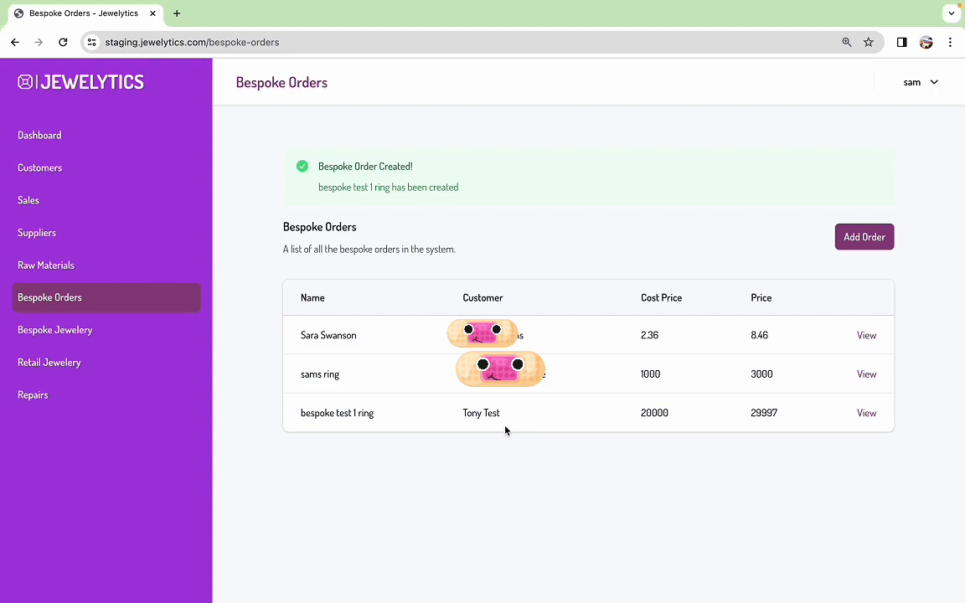
left_click(866, 413)
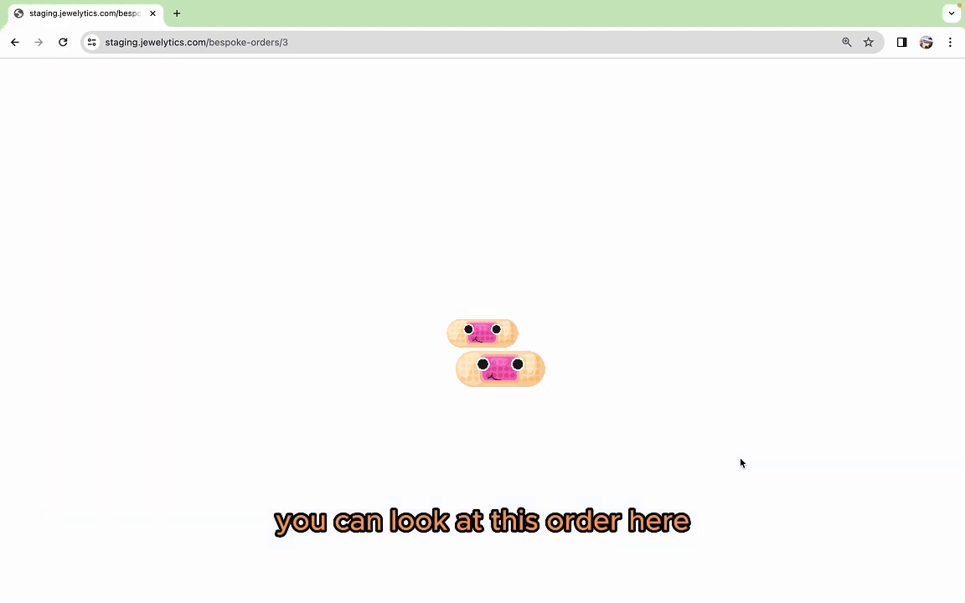
left_click(15, 42)
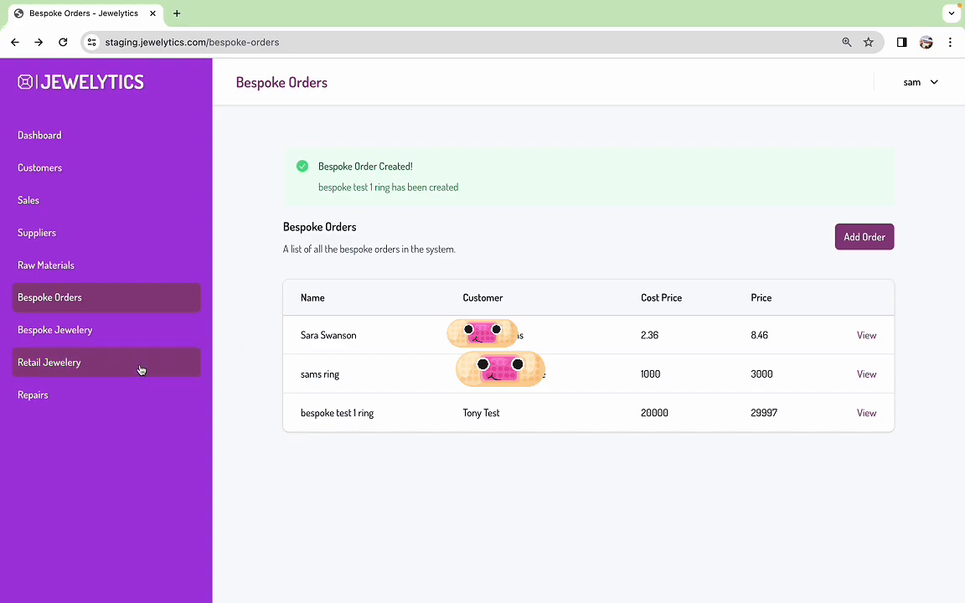
- Look through the bespoke jewellery stock and the fields of the new bespoke stock form, and return to the stock list
left_click(54, 340)
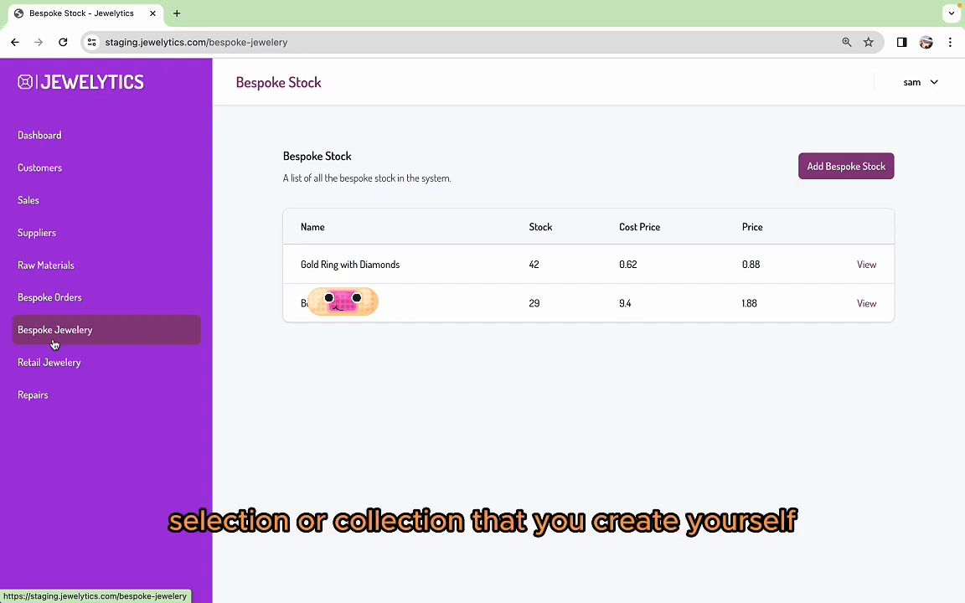
left_click(814, 170)
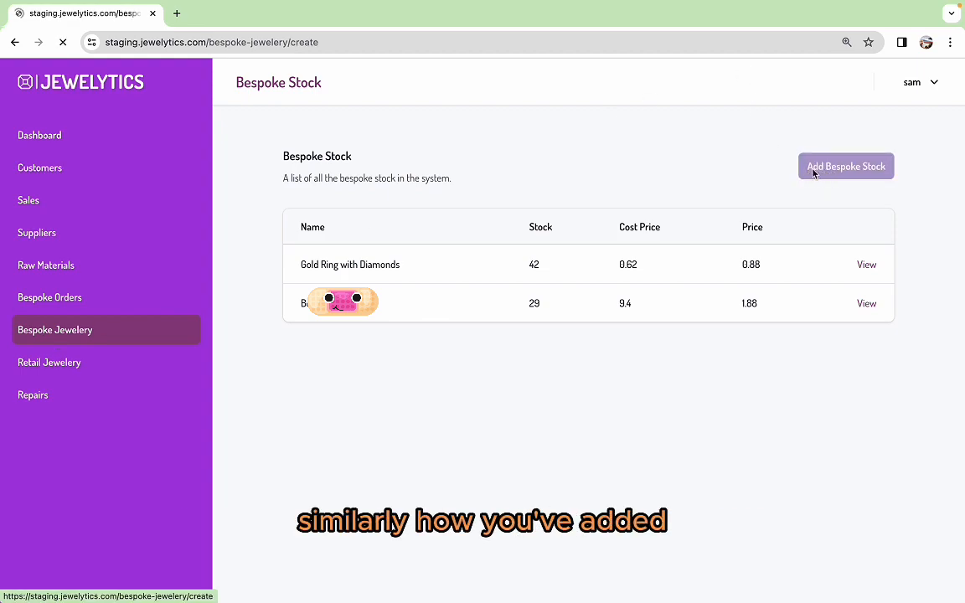
scroll(469, 254, "down", 3)
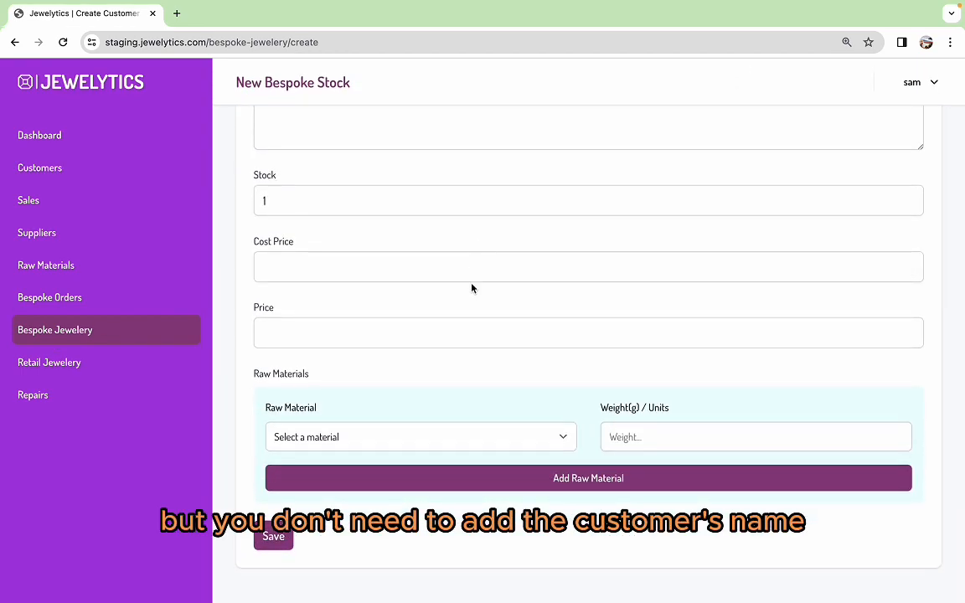
scroll(461, 299, "up", 3)
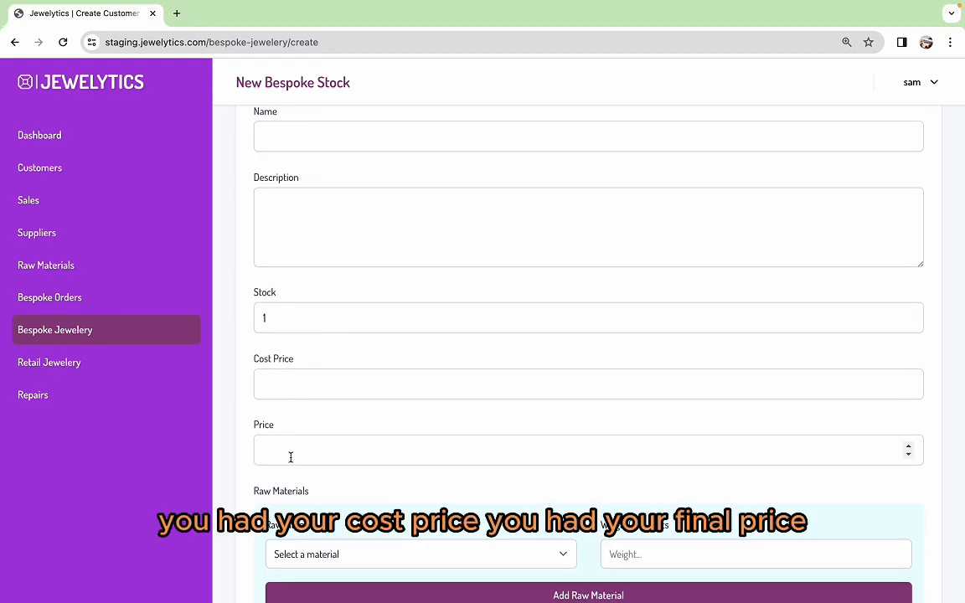
scroll(290, 456, "down", 3)
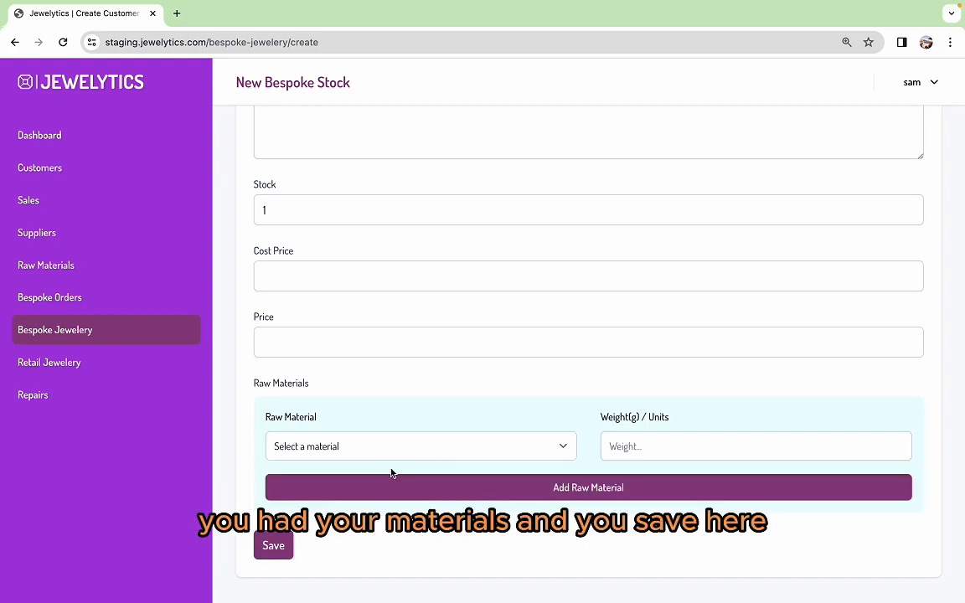
scroll(391, 472, "up", 3)
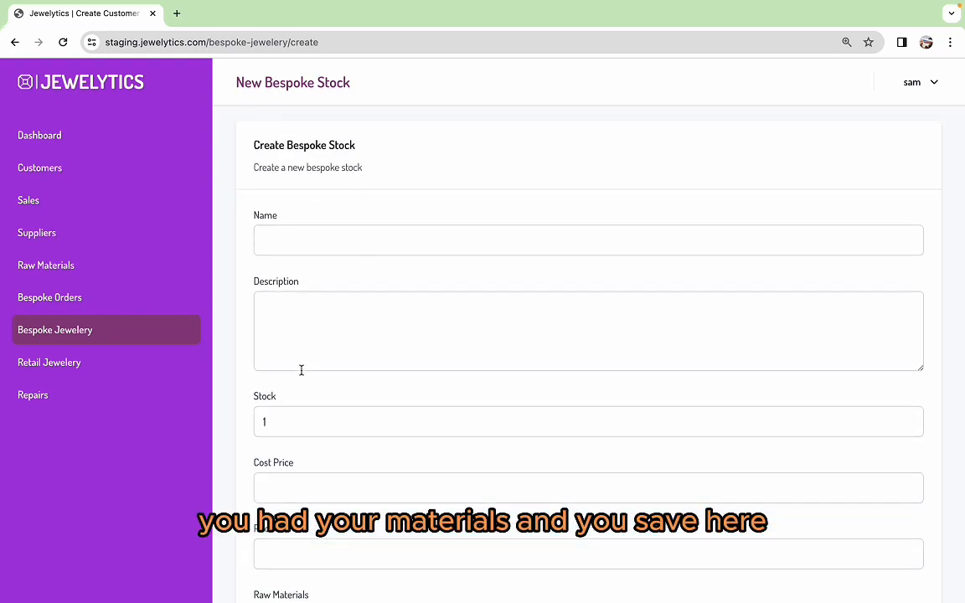
left_click(78, 336)
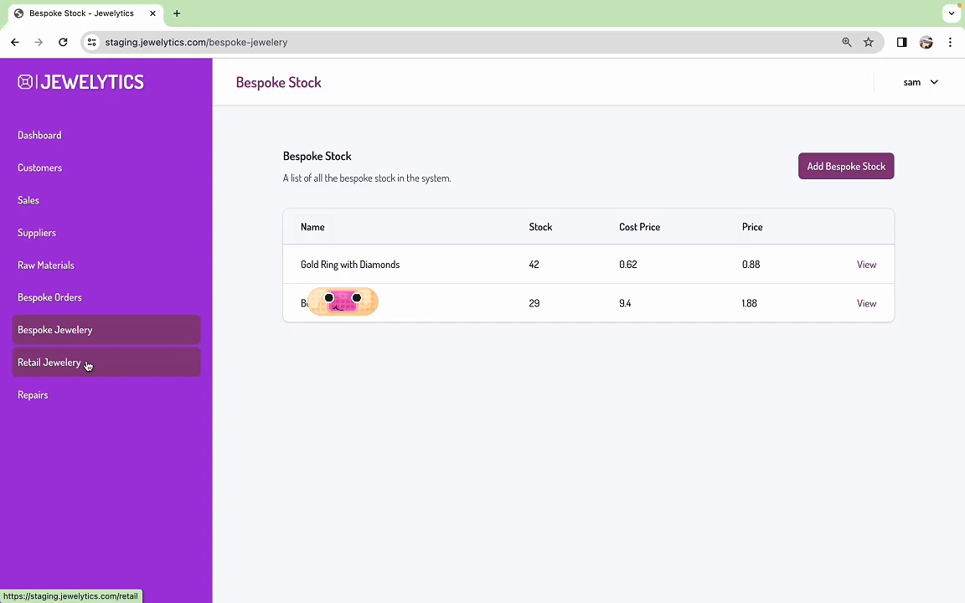
- View the retail jewellery stock and the repairs list, and return to the dashboard
left_click(133, 366)
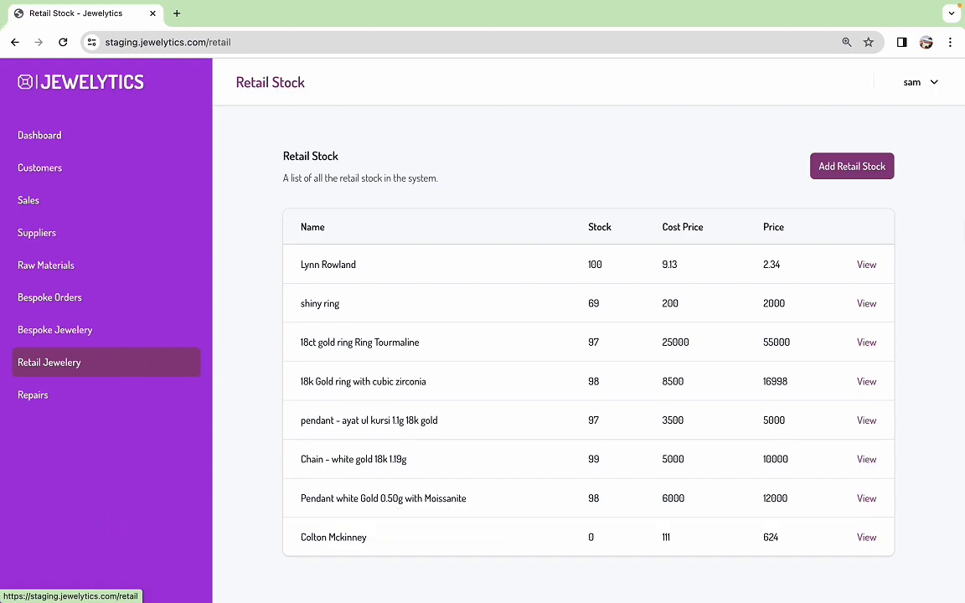
left_click(77, 391)
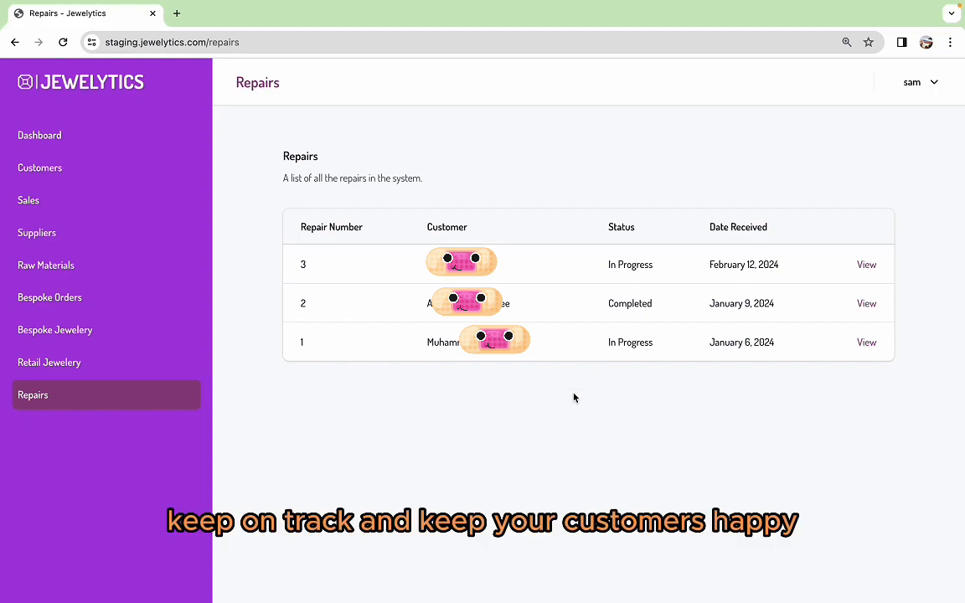
left_click(43, 132)
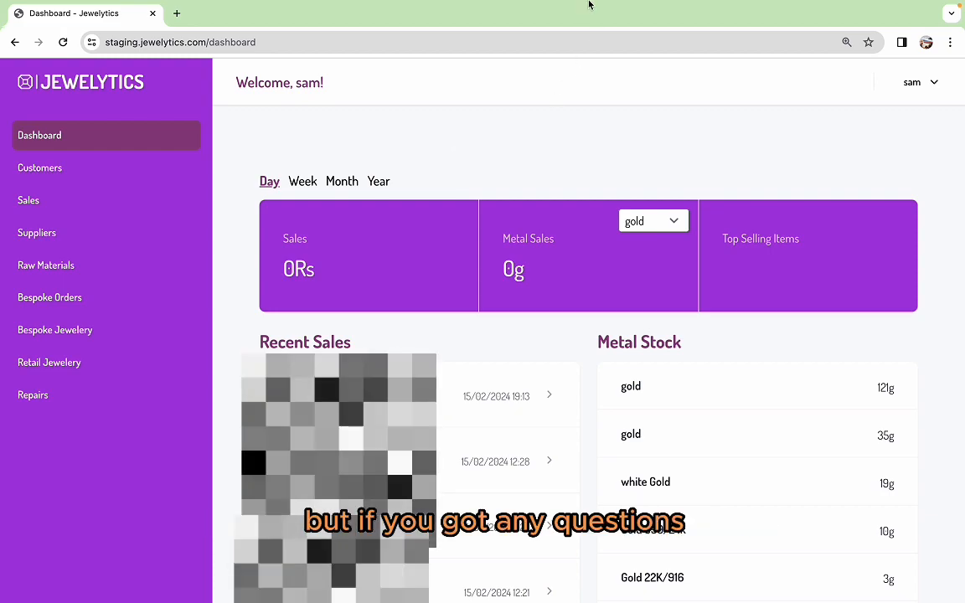
mouse_move(601, 8)
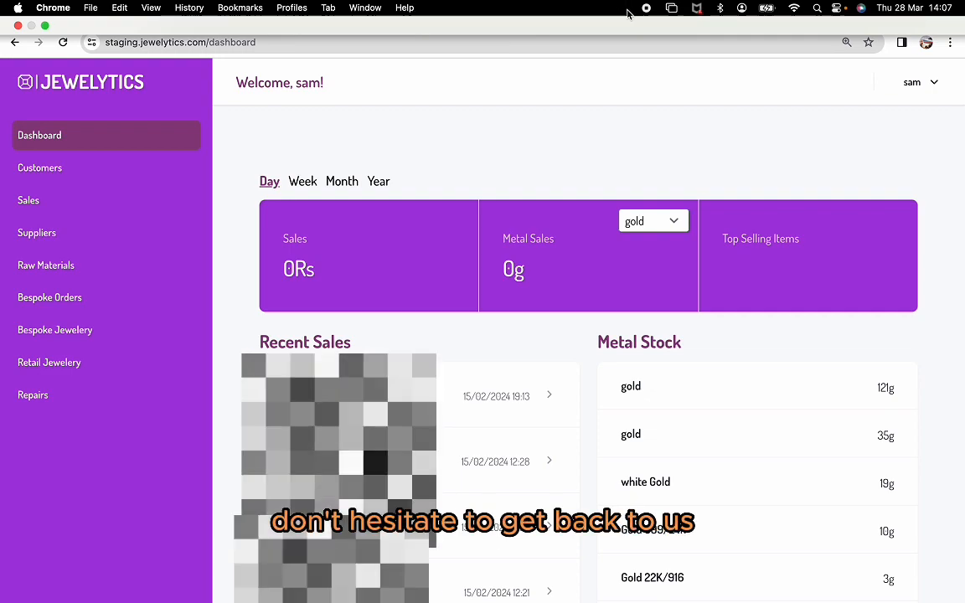